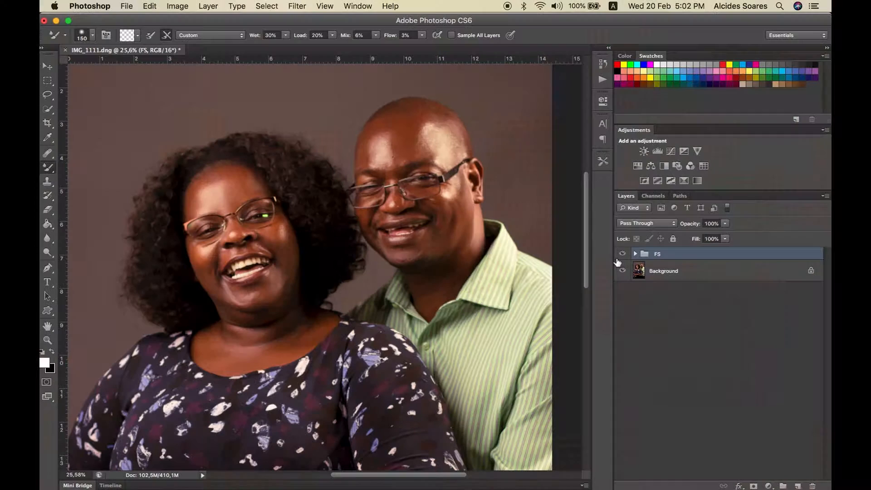
- Compare the portrait with and without the FS group and view the whole photo
{"action": "left_click", "coordinate": [621, 255]}
{"action": "left_click", "coordinate": [621, 255]}
{"action": "scroll", "coordinate": [457, 267], "scroll_direction": "down", "scroll_amount": 3}
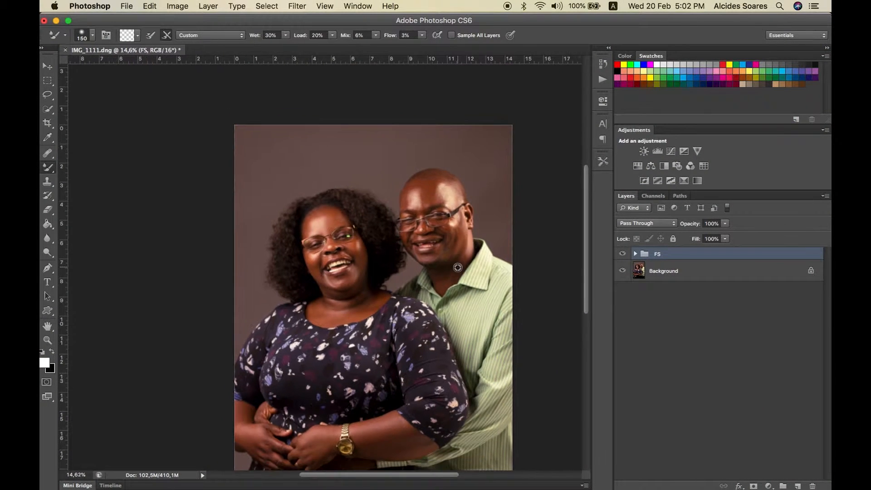
{"action": "scroll", "coordinate": [457, 267], "scroll_direction": "down", "scroll_amount": 1}
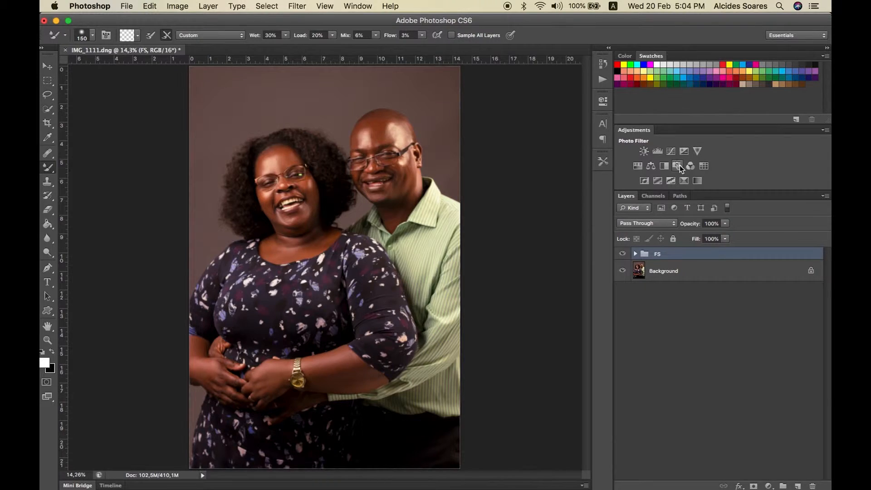
- Add a Photo Filter adjustment layer using Warming Filter (85) at 14% density and compare the image with and without it
{"action": "left_click", "coordinate": [678, 165]}
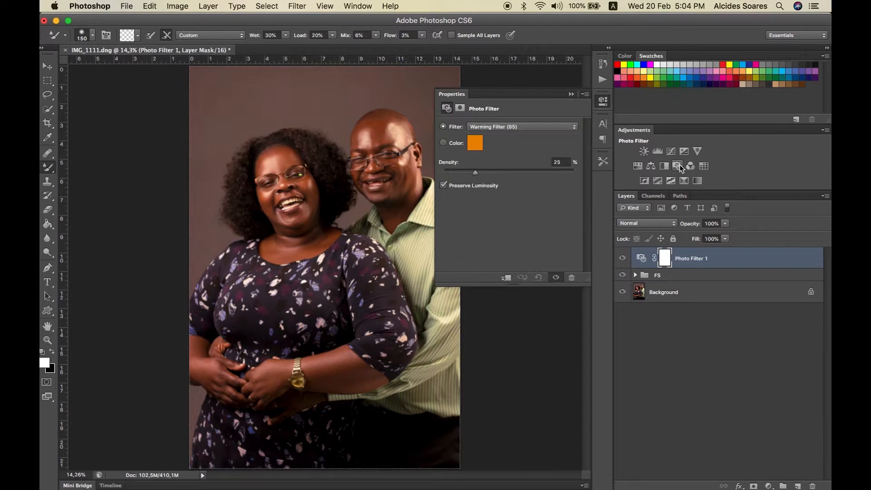
{"action": "left_click_drag", "start_coordinate": [472, 171], "coordinate": [527, 164]}
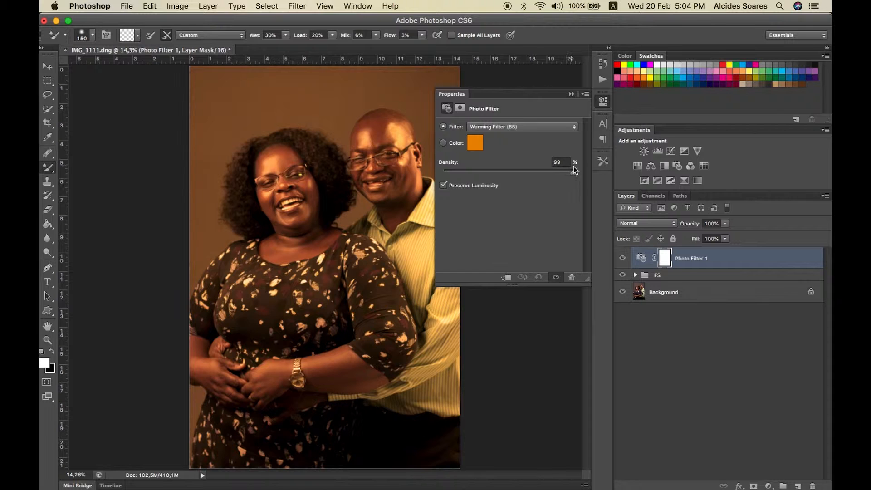
{"action": "left_click_drag", "start_coordinate": [586, 172], "coordinate": [564, 174]}
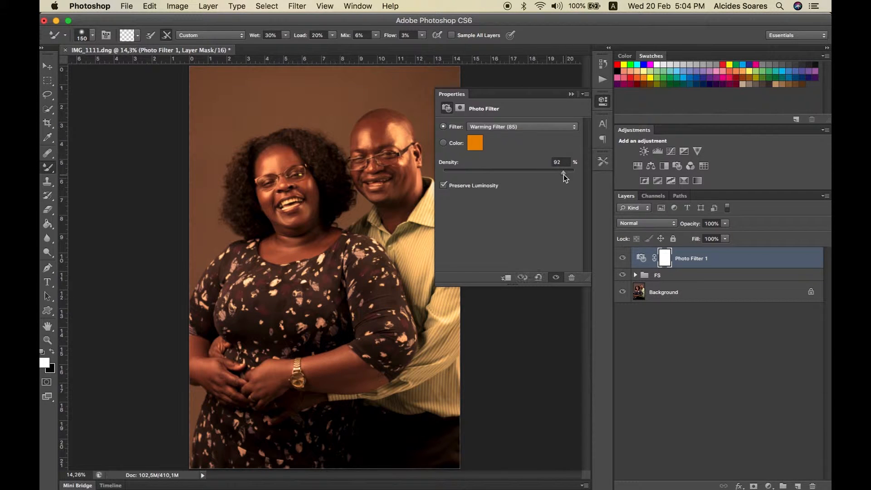
{"action": "left_click_drag", "start_coordinate": [456, 171], "coordinate": [460, 173]}
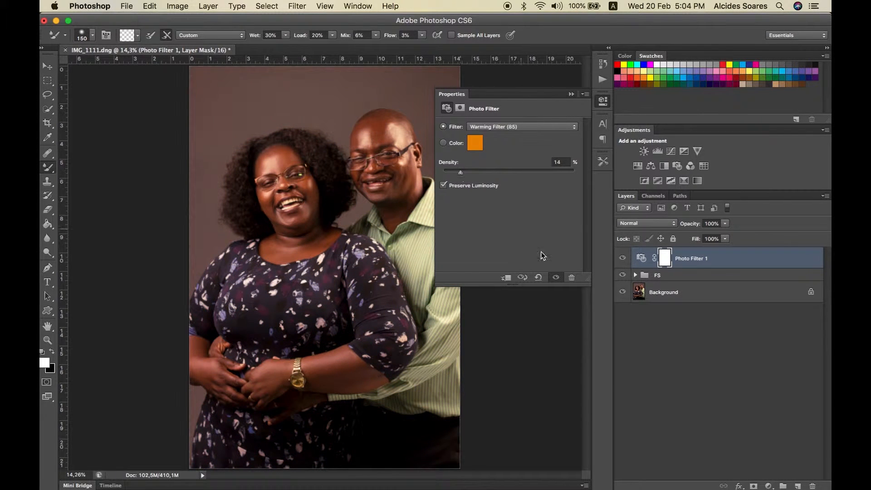
{"action": "left_click", "coordinate": [556, 277]}
{"action": "left_click", "coordinate": [556, 277]}
{"action": "left_click", "coordinate": [557, 277]}
{"action": "left_click", "coordinate": [556, 277]}
{"action": "left_click", "coordinate": [557, 277]}
{"action": "left_click", "coordinate": [556, 278]}
- Set the warming Photo Filter's density to 18% and check its effect against the unfiltered image
{"action": "left_click_drag", "start_coordinate": [460, 172], "coordinate": [466, 172]}
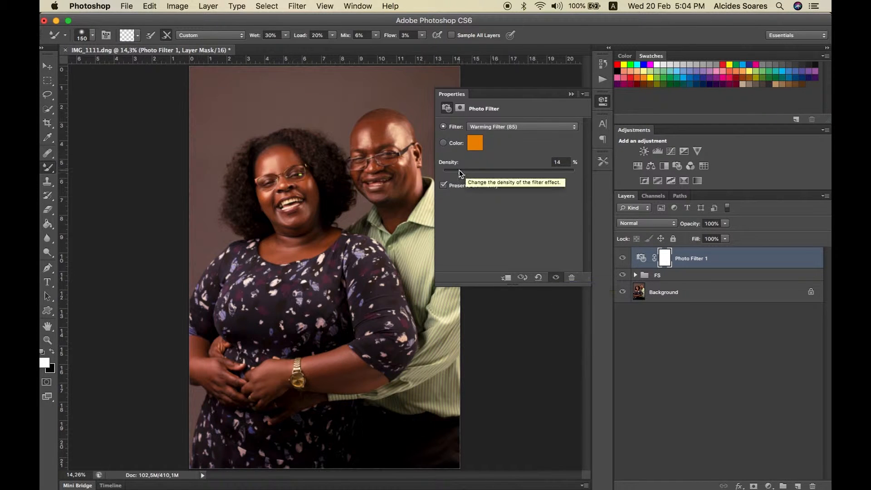
{"action": "left_click", "coordinate": [556, 278]}
{"action": "left_click", "coordinate": [556, 277]}
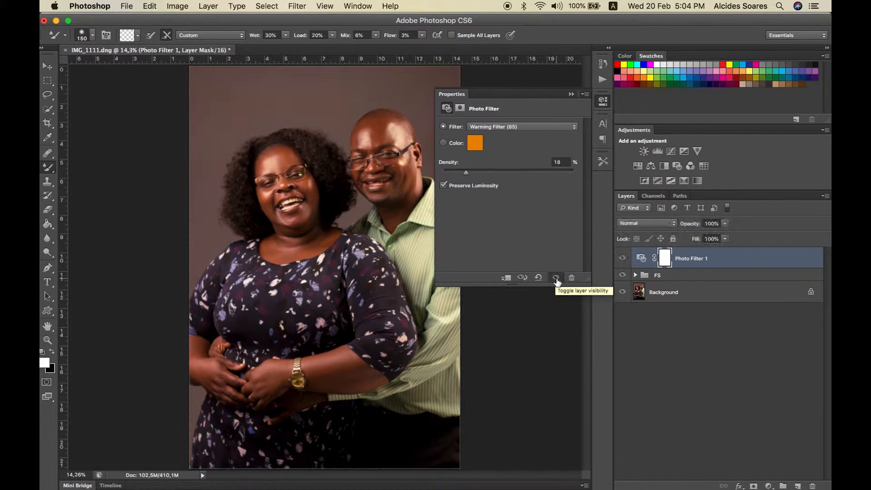
{"action": "left_click", "coordinate": [556, 277]}
{"action": "left_click", "coordinate": [555, 278]}
{"action": "left_click", "coordinate": [556, 278]}
{"action": "left_click", "coordinate": [556, 277]}
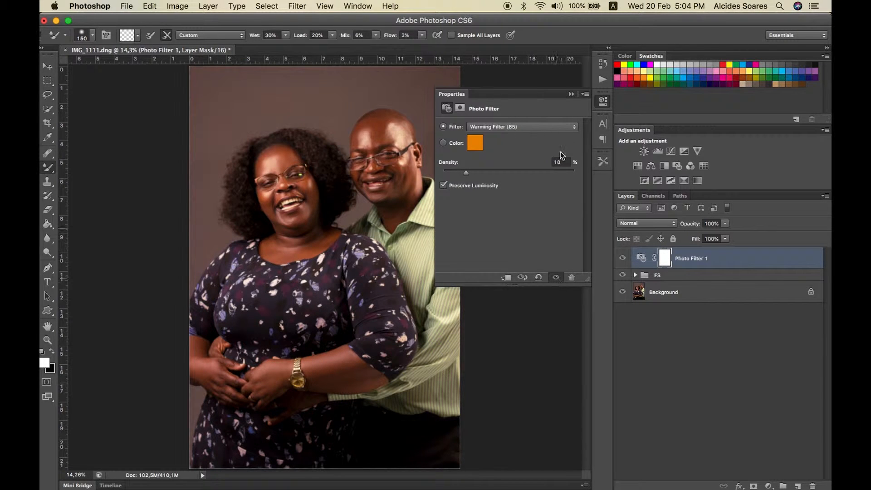
- Close the filter settings and compare the whole portrait with the Photo Filter layer hidden and shown
{"action": "left_click", "coordinate": [571, 94]}
{"action": "left_click", "coordinate": [623, 258]}
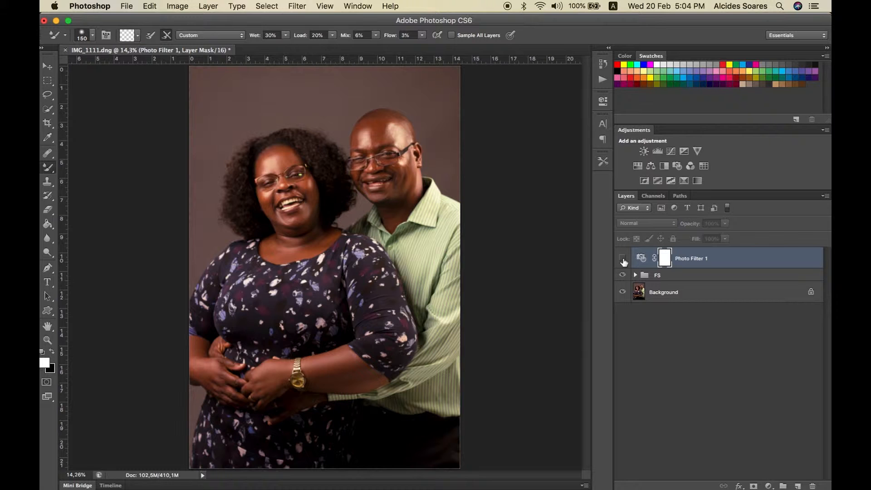
{"action": "left_click", "coordinate": [623, 259]}
{"action": "left_click", "coordinate": [622, 259]}
{"action": "left_click", "coordinate": [622, 260]}
{"action": "left_click", "coordinate": [622, 259]}
{"action": "left_click", "coordinate": [622, 259]}
{"action": "left_click", "coordinate": [622, 259]}
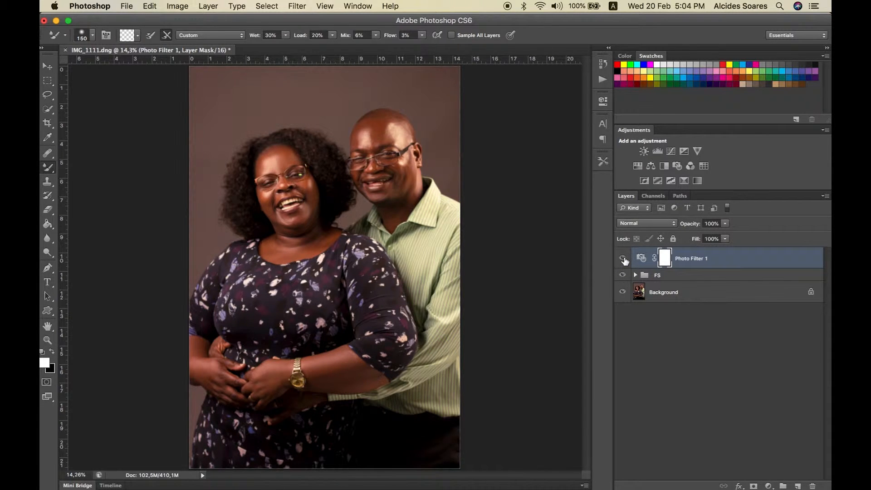
- Add a Selective Color adjustment layer with Reds set to Cyan -3, Magenta +2, Yellow +1 and Black +7%
{"action": "left_click", "coordinate": [684, 180]}
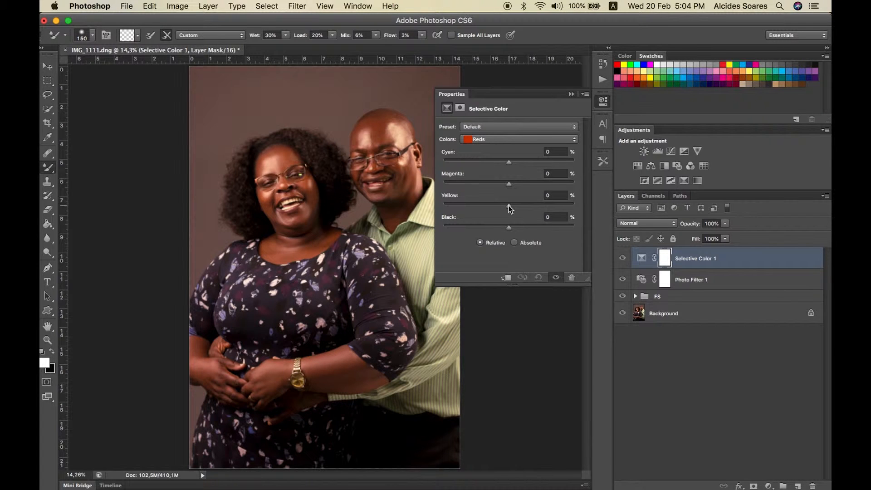
{"action": "mouse_move", "coordinate": [508, 206]}
{"action": "left_mouse_down"}
{"action": "mouse_move", "coordinate": [472, 202]}
{"action": "mouse_move", "coordinate": [521, 209]}
{"action": "mouse_move", "coordinate": [508, 207]}
{"action": "left_mouse_up"}
{"action": "left_click_drag", "start_coordinate": [507, 205], "coordinate": [509, 205]}
{"action": "left_click", "coordinate": [509, 206]}
{"action": "left_click_drag", "start_coordinate": [508, 205], "coordinate": [509, 206]}
{"action": "left_click_drag", "start_coordinate": [508, 184], "coordinate": [505, 163]}
{"action": "mouse_move", "coordinate": [508, 227]}
{"action": "left_mouse_down"}
{"action": "mouse_move", "coordinate": [497, 233]}
{"action": "mouse_move", "coordinate": [509, 238]}
{"action": "mouse_move", "coordinate": [502, 235]}
{"action": "left_mouse_up"}
{"action": "left_click_drag", "start_coordinate": [512, 229], "coordinate": [513, 229]}
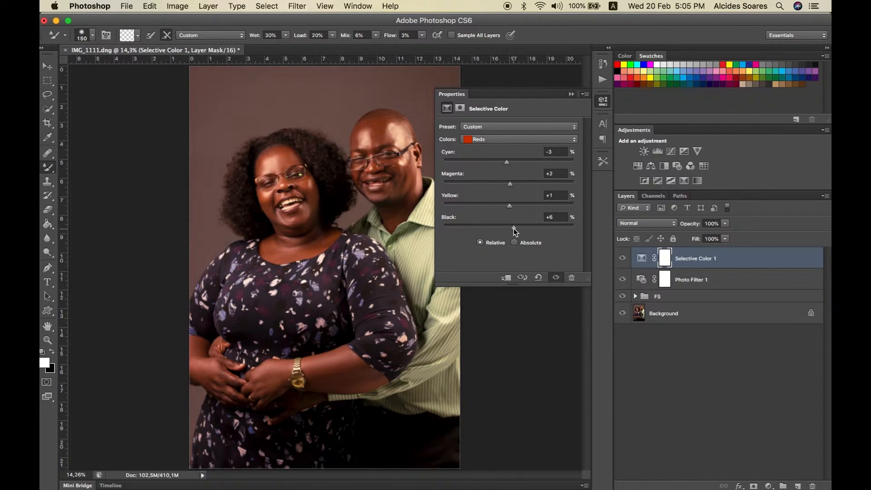
- Set Yellow to -3% for the Neutrals in the Selective Color adjustment
{"action": "left_click", "coordinate": [497, 140]}
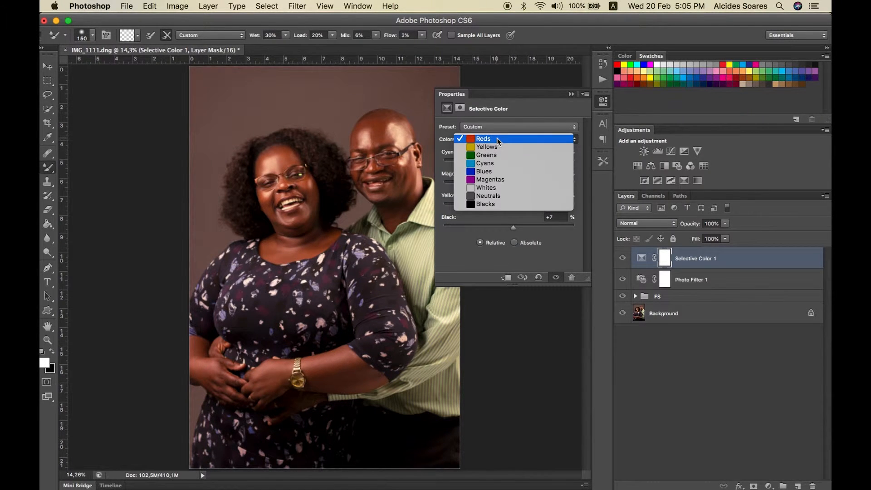
{"action": "left_click", "coordinate": [510, 195]}
{"action": "left_click_drag", "start_coordinate": [508, 205], "coordinate": [506, 204]}
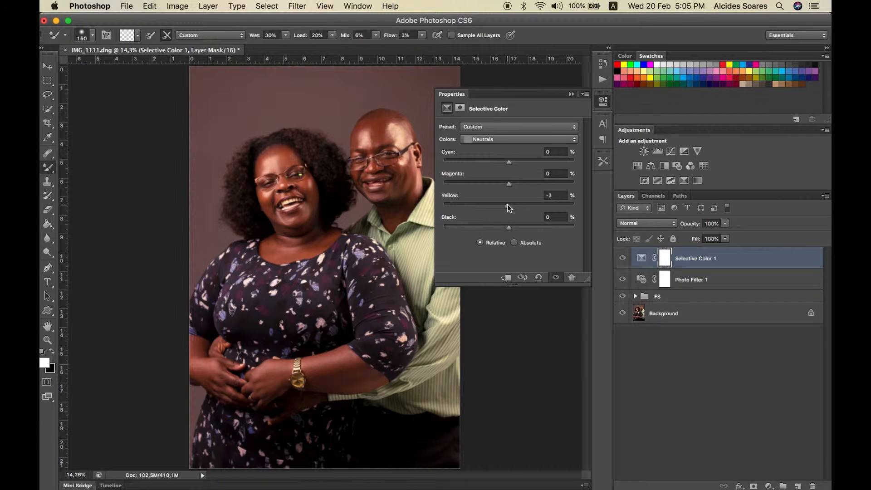
- For the Blacks in Selective Color, set Black to +1%, fine-tune Yellow, and compare the portrait with and without the layer
{"action": "left_click", "coordinate": [497, 139]}
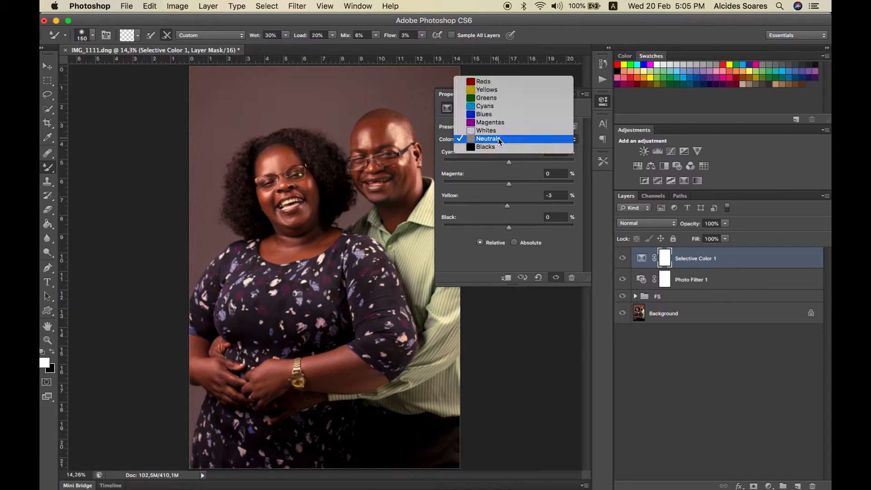
{"action": "left_click", "coordinate": [498, 146]}
{"action": "left_click_drag", "start_coordinate": [509, 226], "coordinate": [509, 227]}
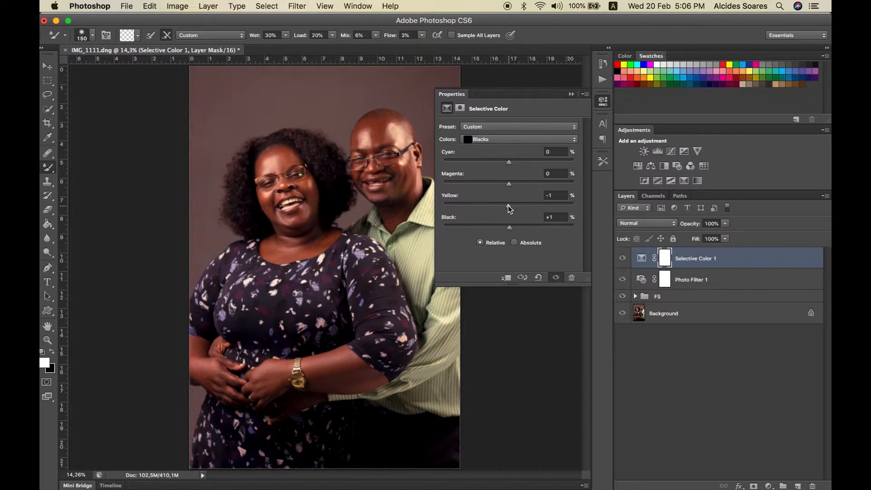
{"action": "left_click_drag", "start_coordinate": [508, 205], "coordinate": [509, 206]}
{"action": "left_click", "coordinate": [556, 279]}
{"action": "left_click", "coordinate": [555, 279]}
{"action": "left_click", "coordinate": [571, 95]}
{"action": "left_click", "coordinate": [622, 258]}
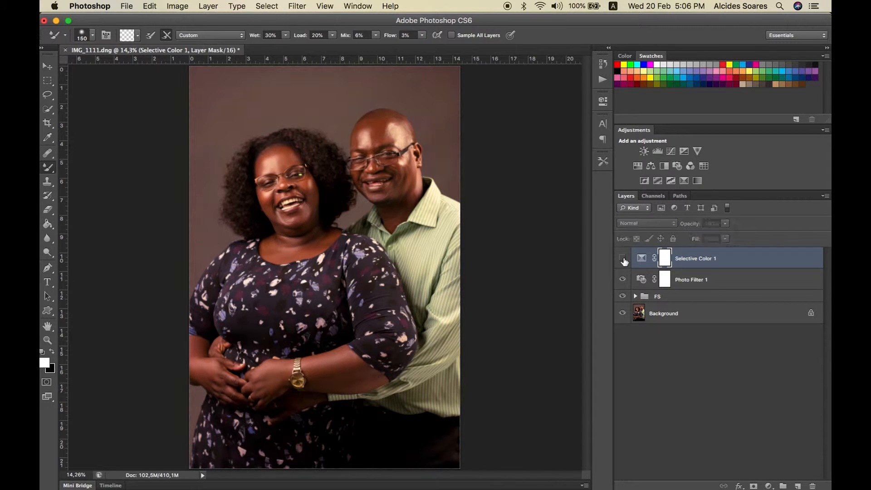
{"action": "left_click", "coordinate": [623, 258]}
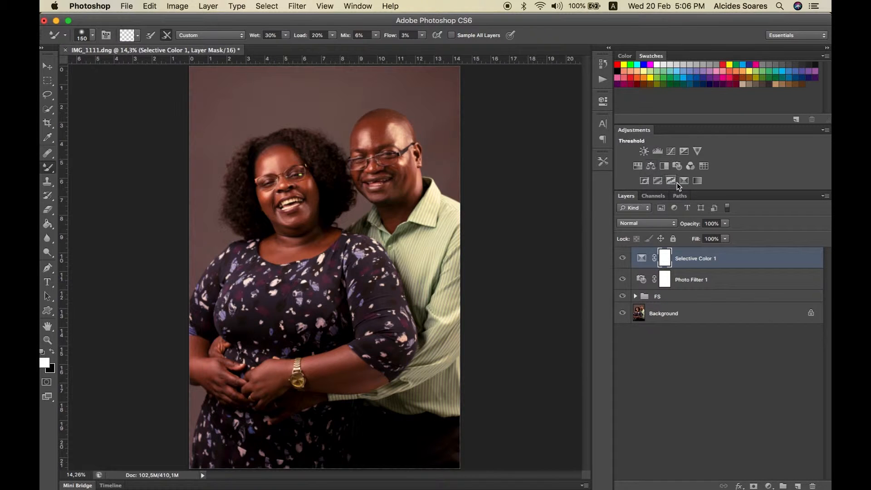
- Add a Color Balance adjustment layer, shift the midtones to -3 toward yellow and fine-tune the other midtone color axes
{"action": "left_click", "coordinate": [651, 166]}
{"action": "left_click_drag", "start_coordinate": [493, 185], "coordinate": [493, 185]}
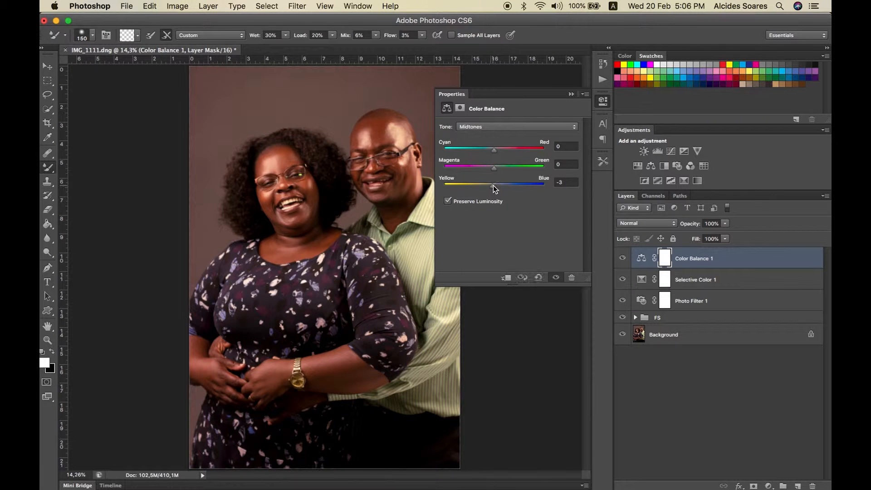
{"action": "left_click_drag", "start_coordinate": [493, 166], "coordinate": [492, 149]}
- Compare the portrait with the Color Balance layer hidden and shown, closing its settings
{"action": "left_click", "coordinate": [556, 278]}
{"action": "left_click", "coordinate": [556, 278]}
{"action": "left_click", "coordinate": [571, 94]}
{"action": "left_click", "coordinate": [622, 259]}
{"action": "left_click", "coordinate": [622, 259]}
{"action": "left_click", "coordinate": [622, 259]}
{"action": "left_click", "coordinate": [621, 260]}
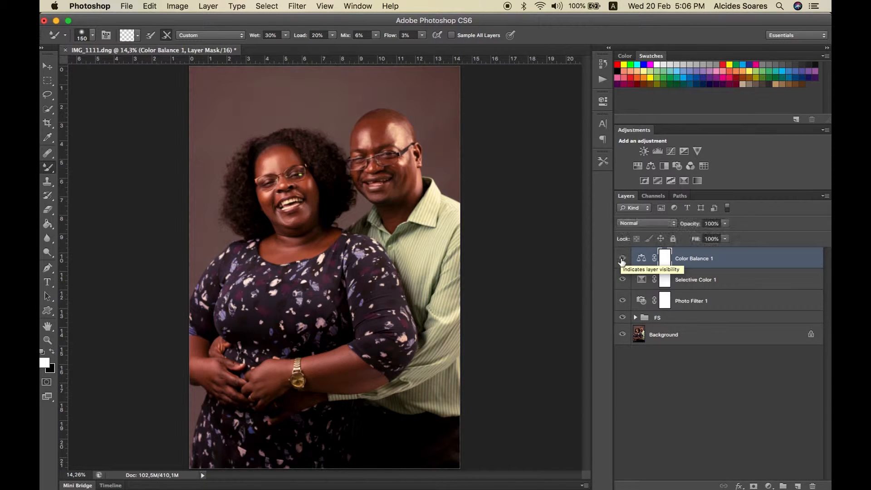
- Group the Color Balance, Selective Color and Photo Filter layers and name the group COLOR
{"action": "left_click", "coordinate": [705, 302], "text": "shift"}
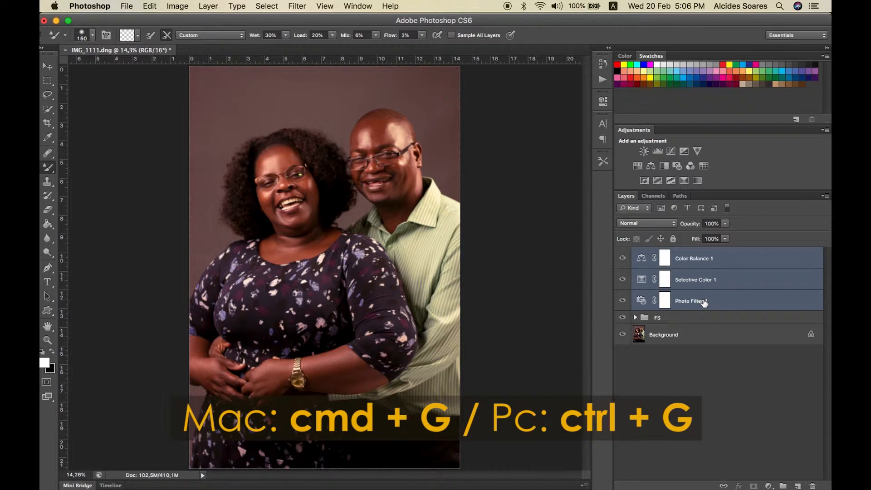
{"action": "key", "text": "super+g"}
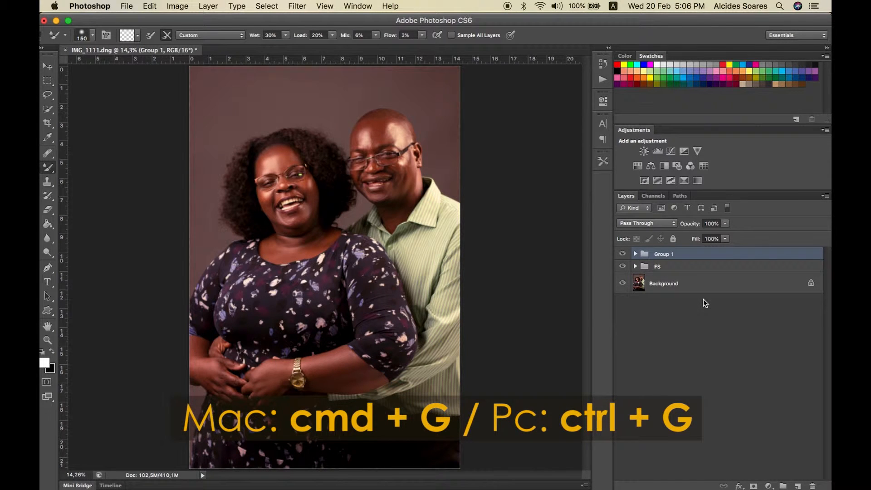
{"action": "double_click", "coordinate": [663, 254]}
{"action": "type", "text": "COLOR"}
{"action": "key", "text": "Return"}
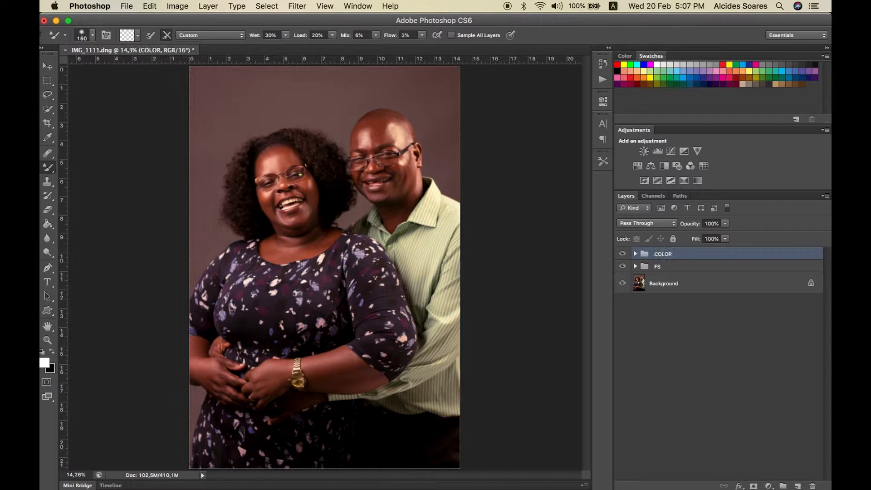
- Check the layers inside the COLOR group and compare the portrait with the group hidden and shown
{"action": "left_click", "coordinate": [636, 255]}
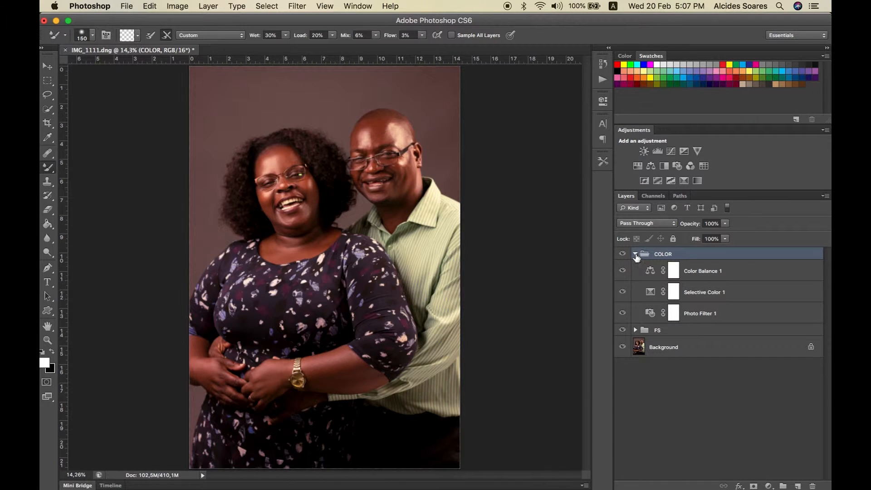
{"action": "left_click", "coordinate": [635, 254]}
{"action": "left_click", "coordinate": [622, 254]}
{"action": "left_click", "coordinate": [624, 254]}
{"action": "left_click", "coordinate": [624, 254]}
{"action": "left_click", "coordinate": [624, 254]}
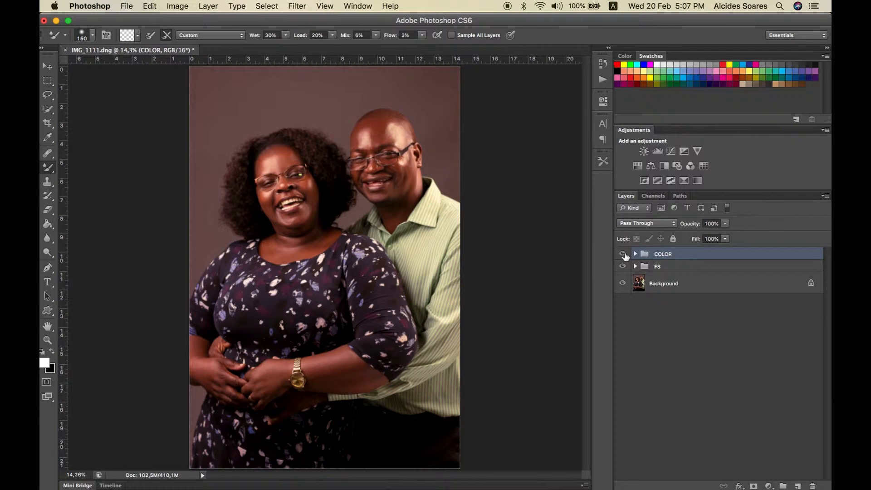
{"action": "left_click", "coordinate": [624, 254]}
{"action": "left_click", "coordinate": [623, 254]}
{"action": "left_click", "coordinate": [623, 254]}
{"action": "left_click", "coordinate": [623, 254]}
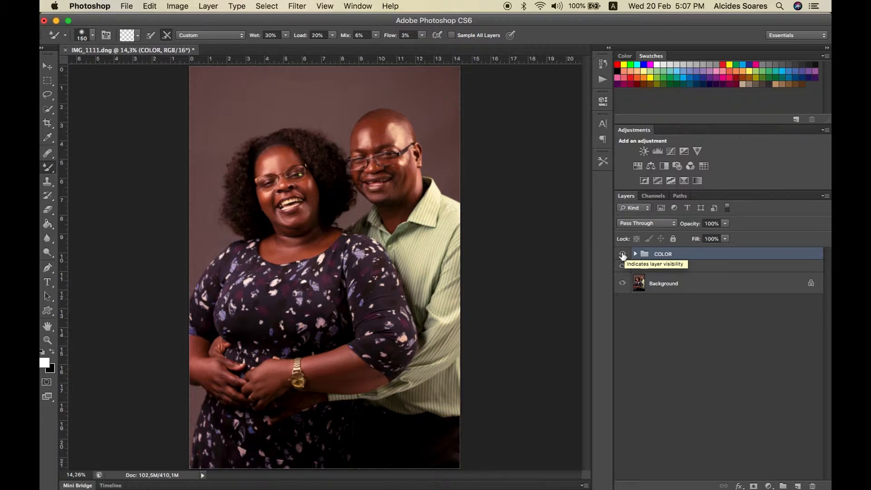
{"action": "left_click", "coordinate": [623, 254]}
{"action": "left_click", "coordinate": [623, 255]}
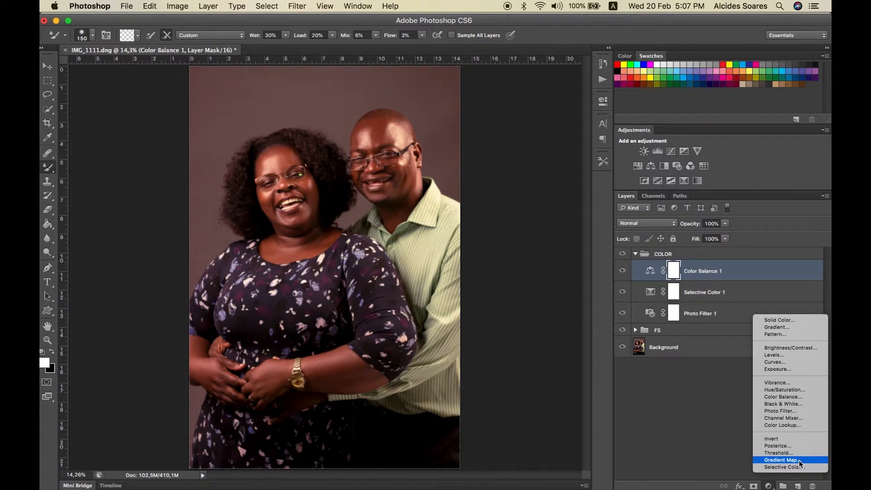
- Add a Gradient Map adjustment layer above Color Balance in the COLOR group, keeping the Foreground to Background gradient
{"action": "left_click", "coordinate": [768, 485]}
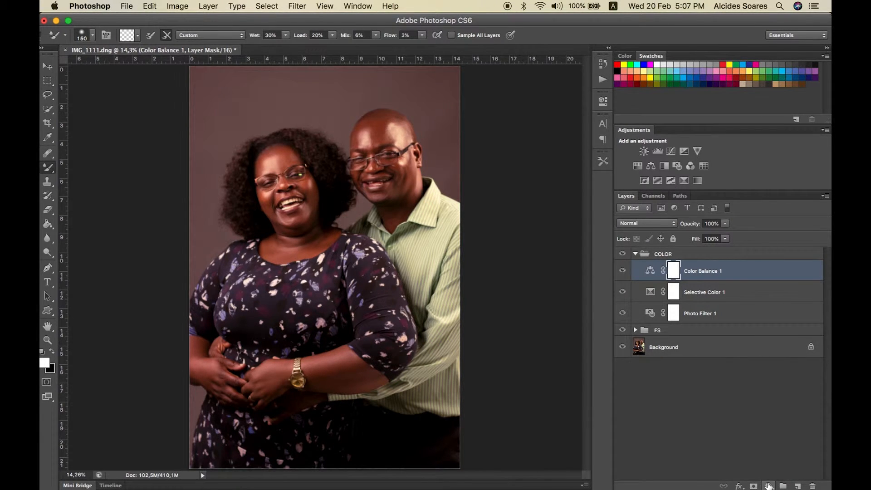
{"action": "left_click", "coordinate": [768, 485]}
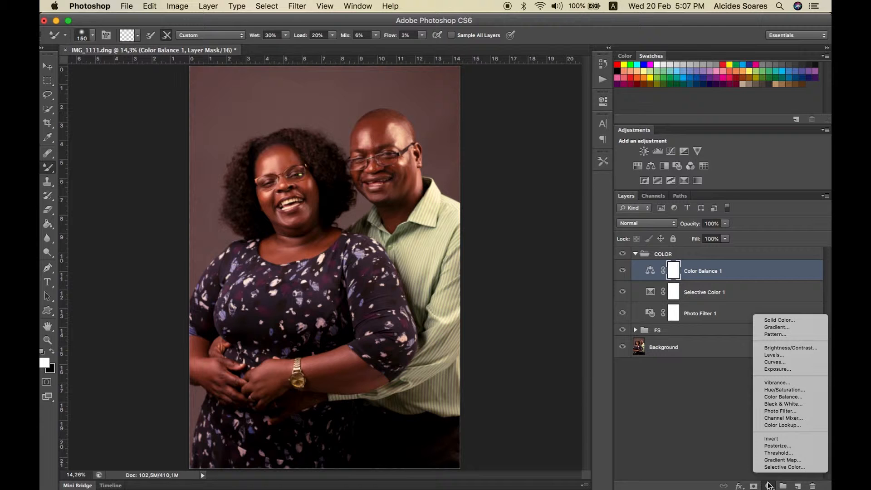
{"action": "left_click", "coordinate": [779, 460]}
{"action": "left_click", "coordinate": [500, 130]}
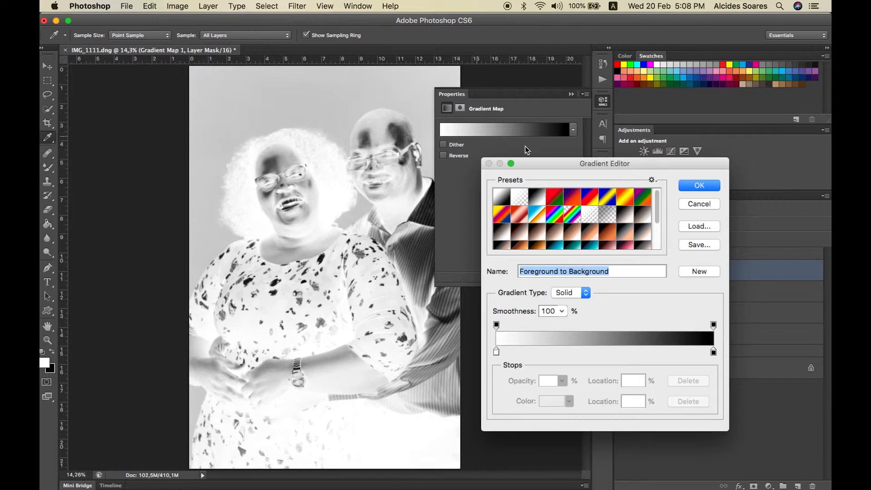
{"action": "left_click", "coordinate": [699, 186]}
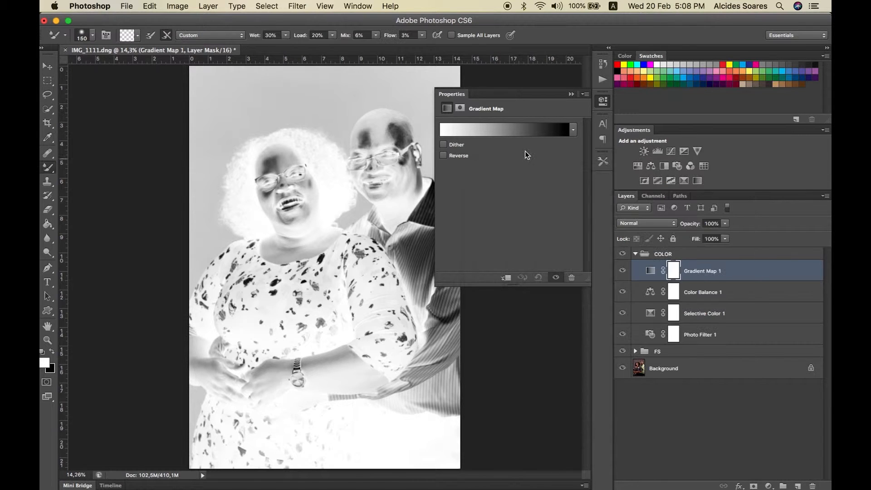
- Browse the gradient presets for the Gradient Map layer, try Gold 1 and apply Gold 2, closing the layer's properties
{"action": "left_click", "coordinate": [469, 129]}
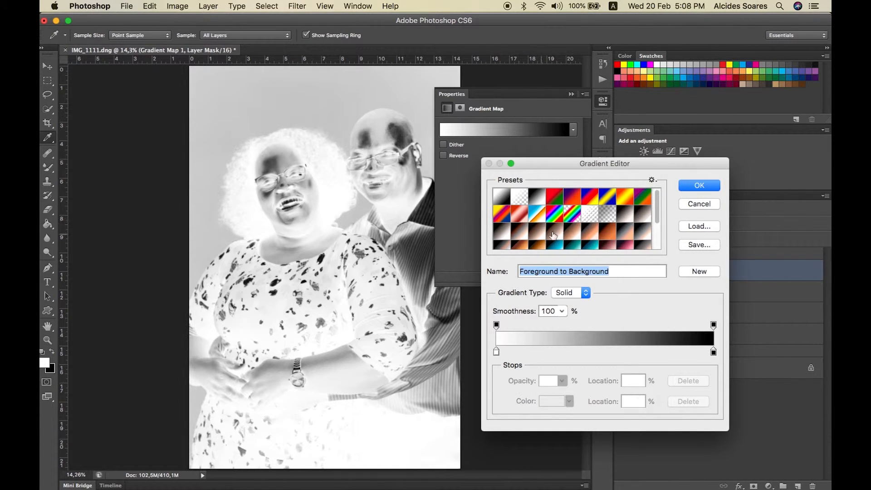
{"action": "scroll", "coordinate": [562, 228], "scroll_direction": "down", "scroll_amount": 3}
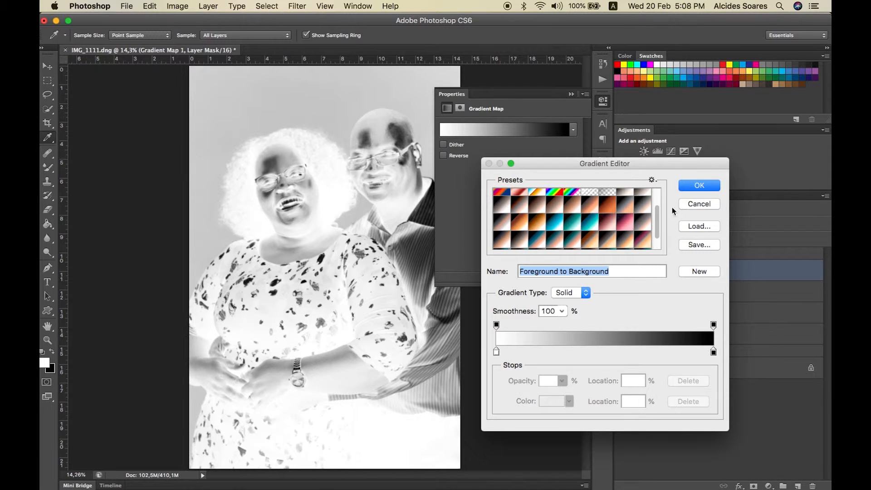
{"action": "left_click", "coordinate": [655, 180]}
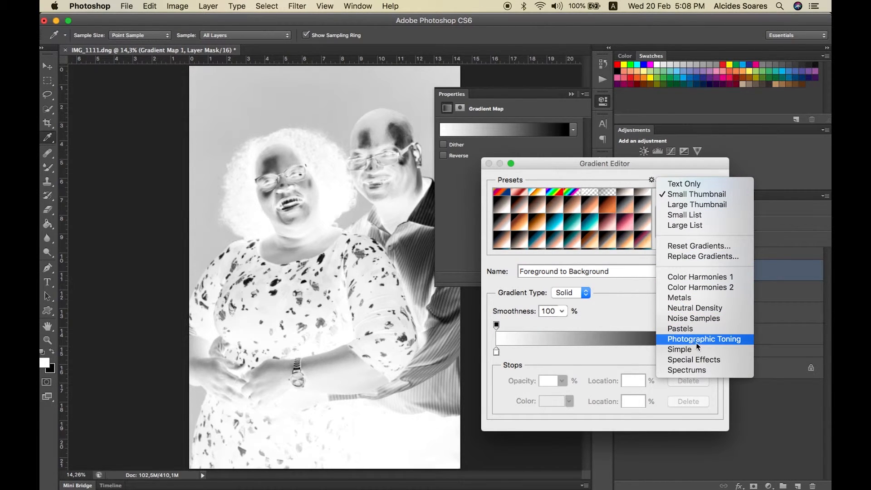
{"action": "left_click", "coordinate": [636, 253]}
{"action": "scroll", "coordinate": [590, 222], "scroll_direction": "down", "scroll_amount": 2}
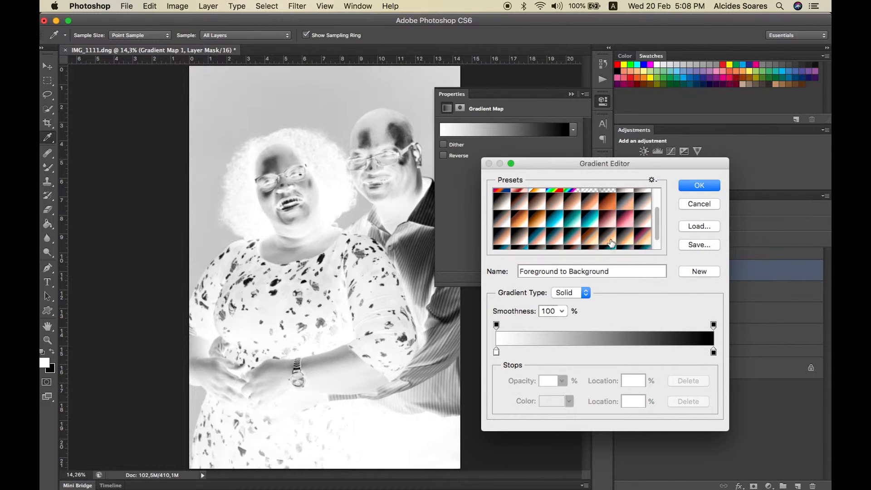
{"action": "left_click", "coordinate": [520, 217]}
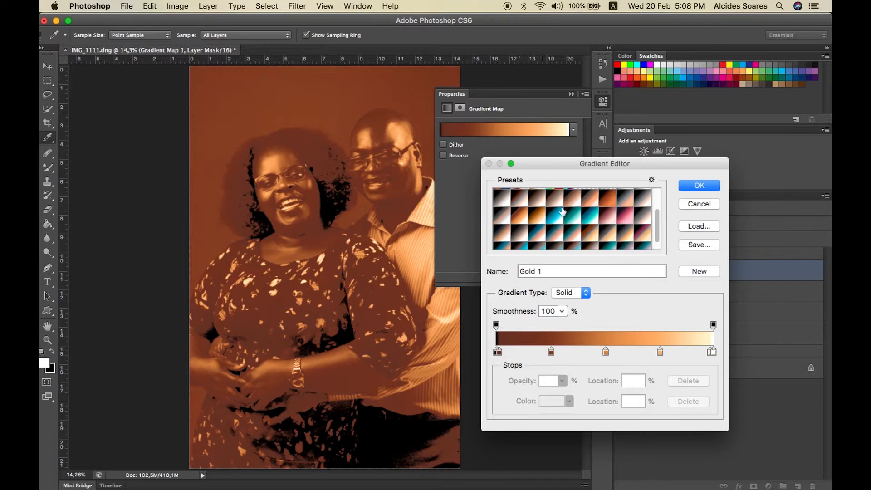
{"action": "left_click", "coordinate": [610, 201]}
{"action": "left_click", "coordinate": [536, 218]}
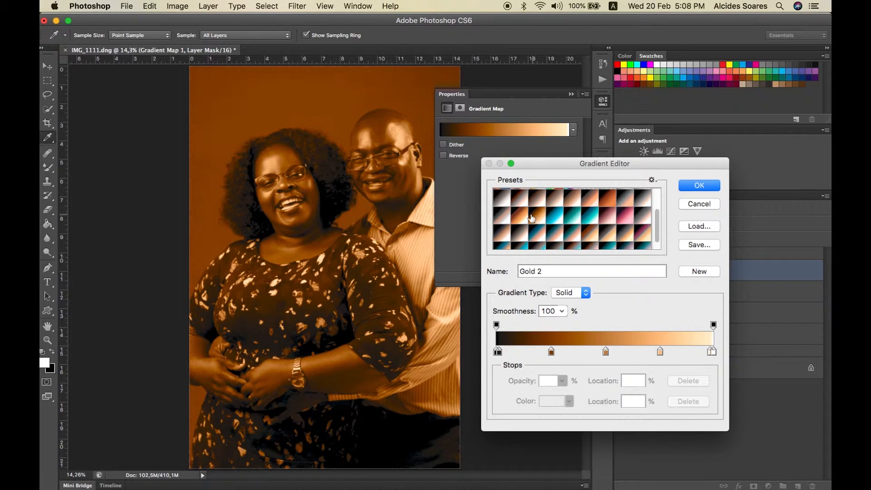
{"action": "left_click", "coordinate": [516, 219]}
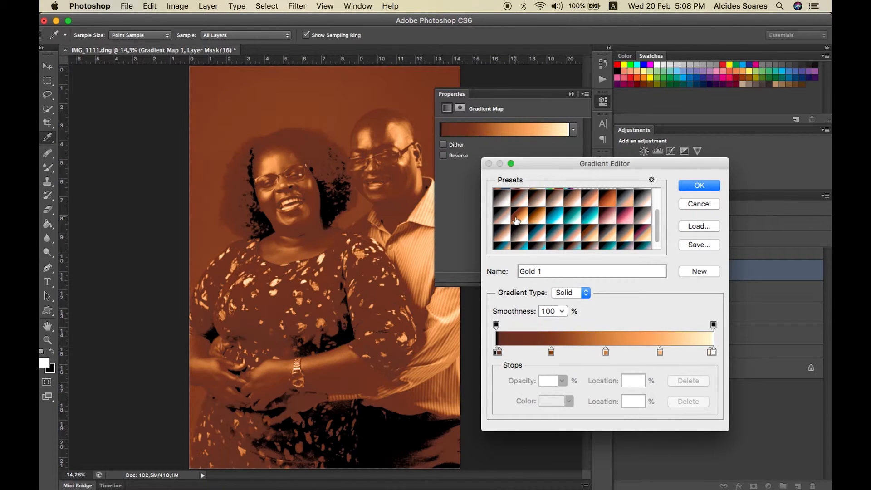
{"action": "left_click", "coordinate": [540, 217]}
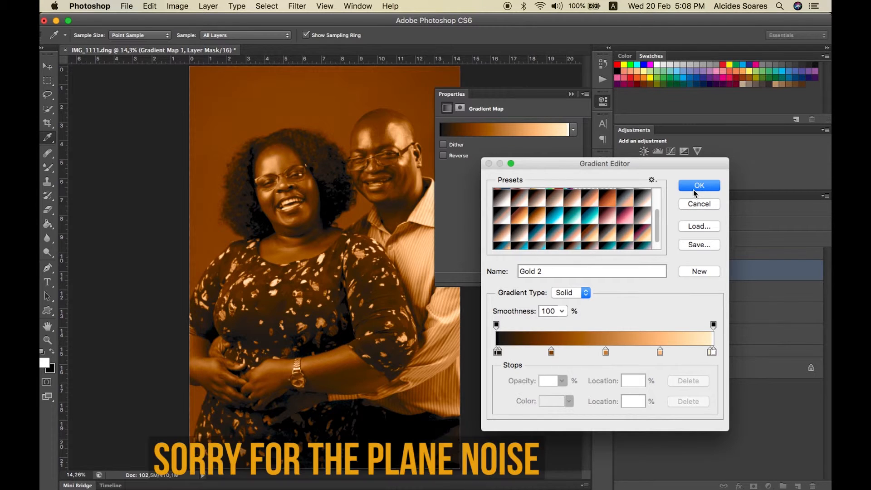
{"action": "left_click", "coordinate": [696, 186]}
{"action": "left_click", "coordinate": [570, 94]}
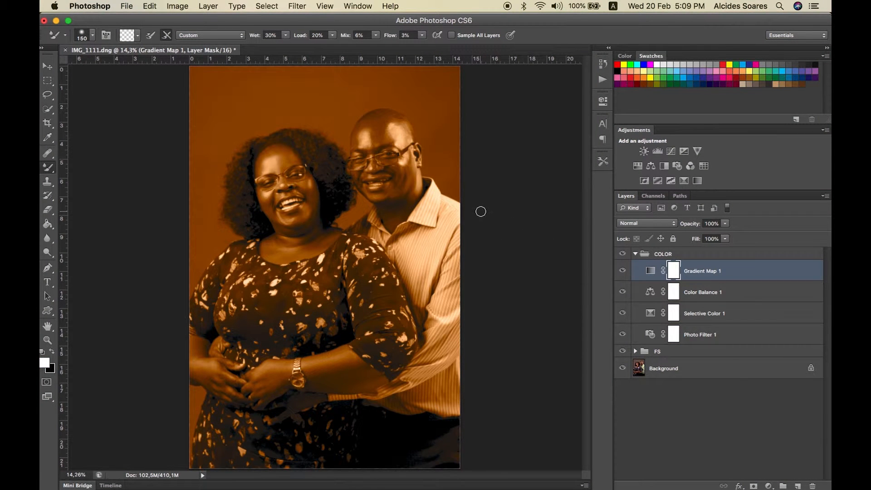
- Open the Gradient Map layer's blending options and raise the Underlying Layer shadow limit in Blend If Gray to 66
{"action": "scroll", "coordinate": [470, 254], "scroll_direction": "down", "scroll_amount": 1}
{"action": "scroll", "coordinate": [470, 254], "scroll_direction": "down", "scroll_amount": 1}
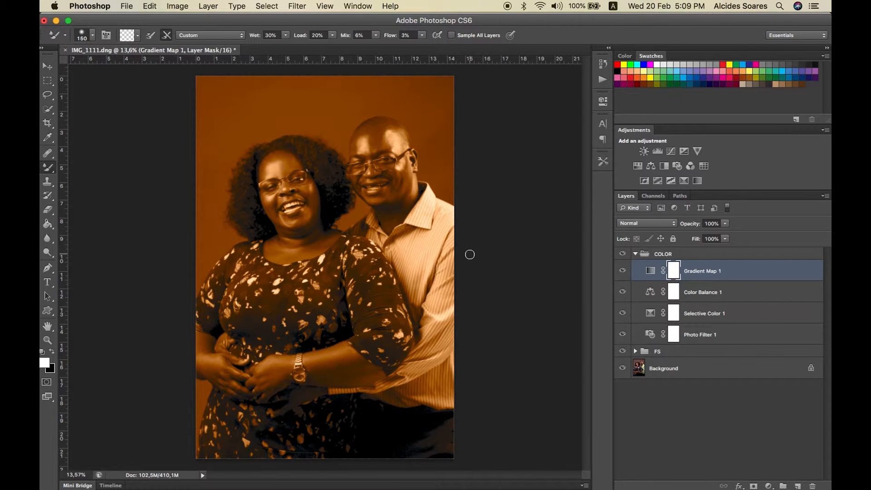
{"action": "double_click", "coordinate": [793, 272]}
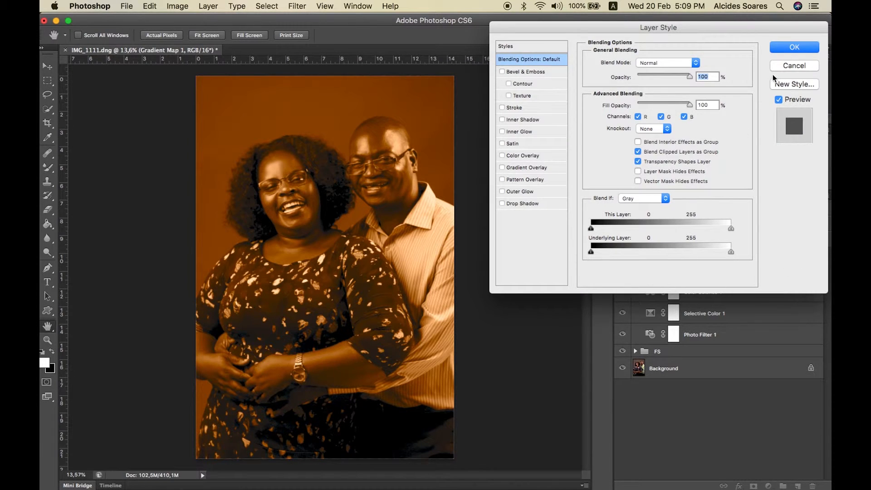
{"action": "left_click", "coordinate": [790, 67]}
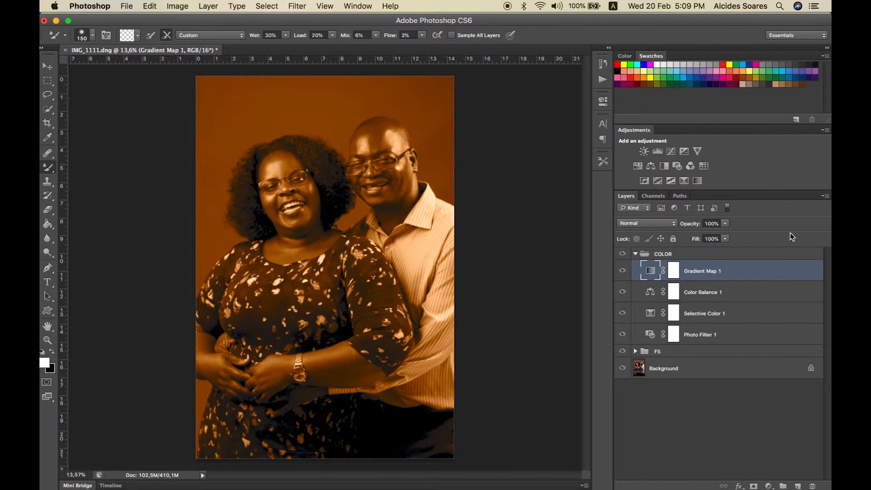
{"action": "double_click", "coordinate": [784, 276]}
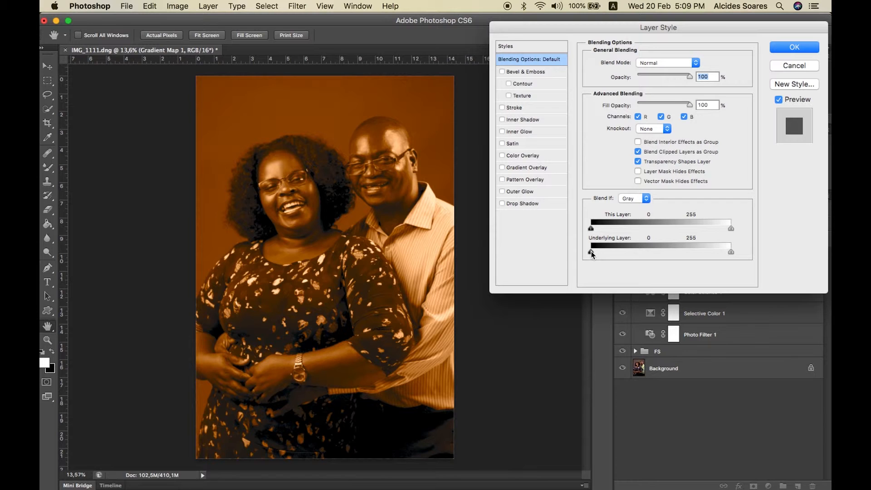
{"action": "left_click_drag", "start_coordinate": [591, 251], "coordinate": [620, 252]}
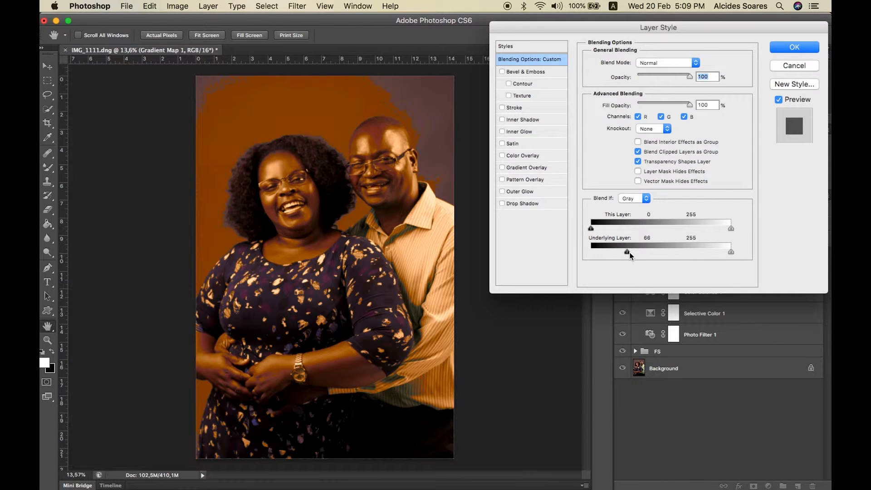
- Split the Underlying Layer shadow slider at 66, spread its upper half towards the highlights for a smooth blend, and accept the blending options
{"action": "key", "text": "alt"}
{"action": "left_click_drag", "start_coordinate": [629, 253], "coordinate": [630, 254]}
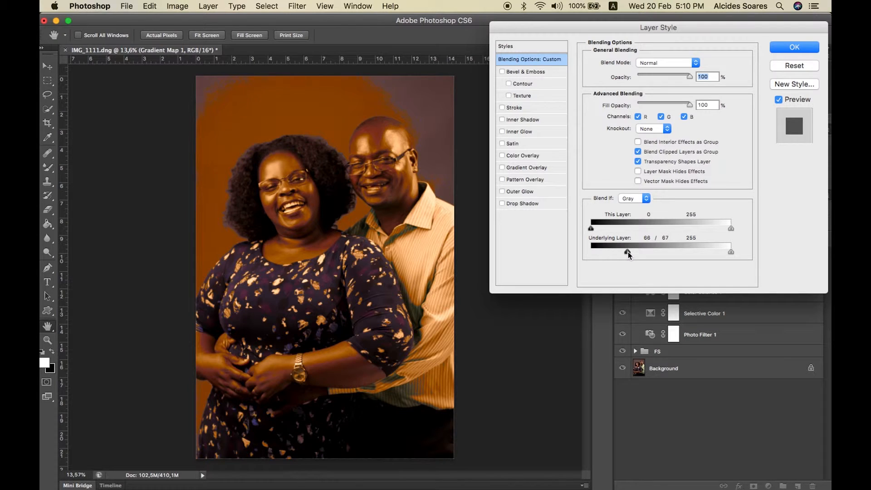
{"action": "left_click_drag", "start_coordinate": [627, 251], "coordinate": [636, 252]}
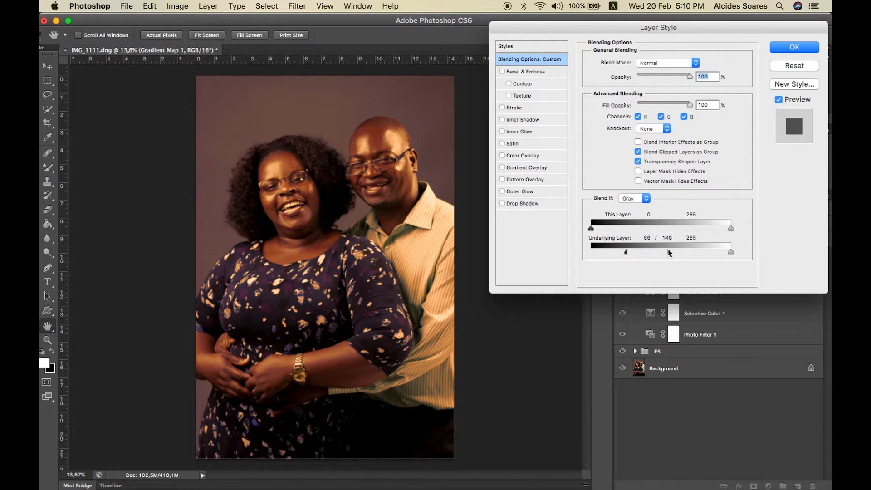
{"action": "left_click_drag", "start_coordinate": [674, 250], "coordinate": [656, 256]}
{"action": "left_click", "coordinate": [776, 47]}
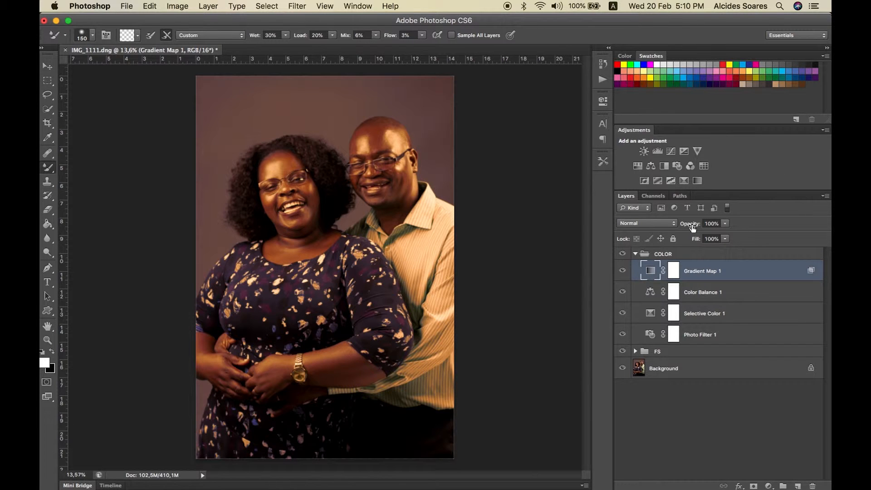
- Try the Gradient Map layer at 31% opacity, comparing the portrait with the layer hidden and shown
{"action": "left_click", "coordinate": [622, 270]}
{"action": "left_click", "coordinate": [622, 270]}
{"action": "left_click_drag", "start_coordinate": [690, 224], "coordinate": [654, 227]}
{"action": "left_click", "coordinate": [622, 270]}
{"action": "left_click", "coordinate": [622, 271]}
{"action": "left_click", "coordinate": [622, 271]}
{"action": "left_click", "coordinate": [622, 271]}
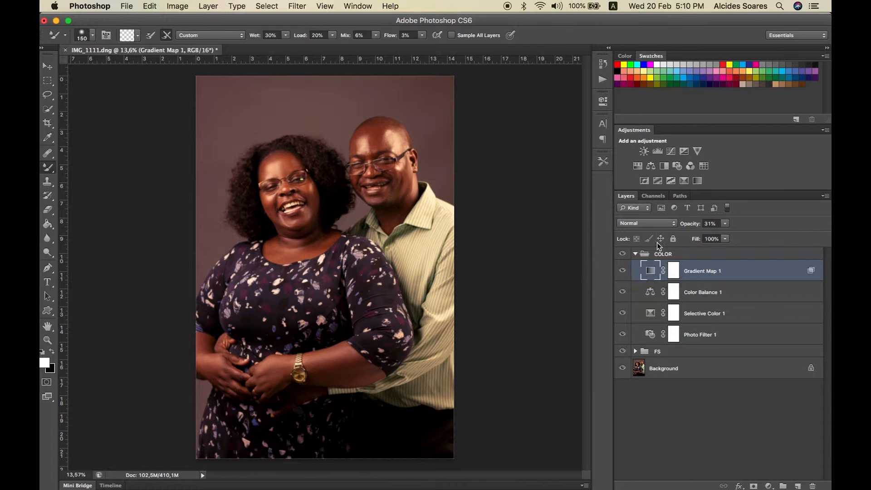
- Raise the Gradient Map layer's opacity to 98% and try the Multiply and Soft Light blend modes, toggling its visibility
{"action": "left_click_drag", "start_coordinate": [686, 223], "coordinate": [801, 219]}
{"action": "left_click", "coordinate": [659, 225]}
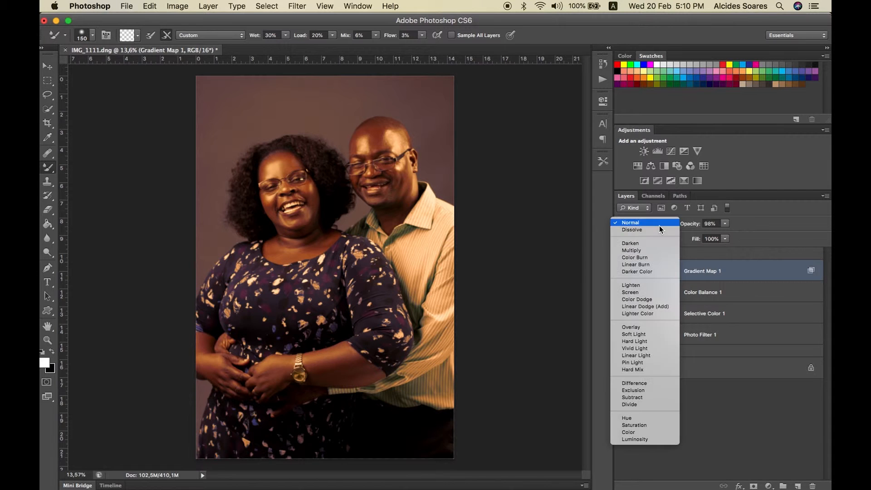
{"action": "left_click", "coordinate": [657, 250]}
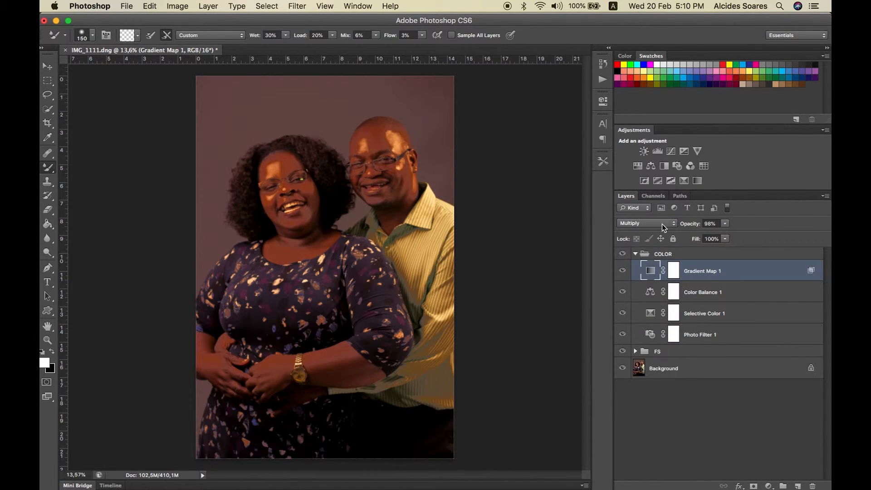
{"action": "left_click", "coordinate": [661, 223]}
{"action": "left_click", "coordinate": [652, 307]}
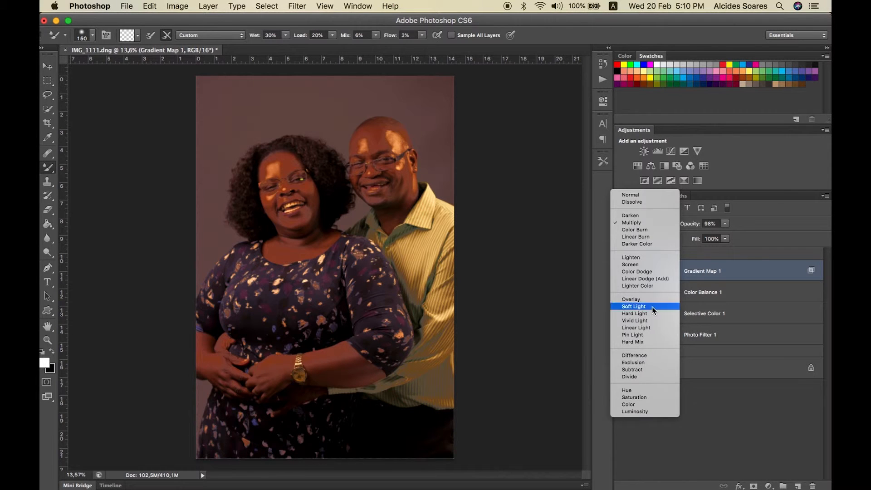
{"action": "left_click", "coordinate": [626, 270]}
{"action": "left_click", "coordinate": [626, 270]}
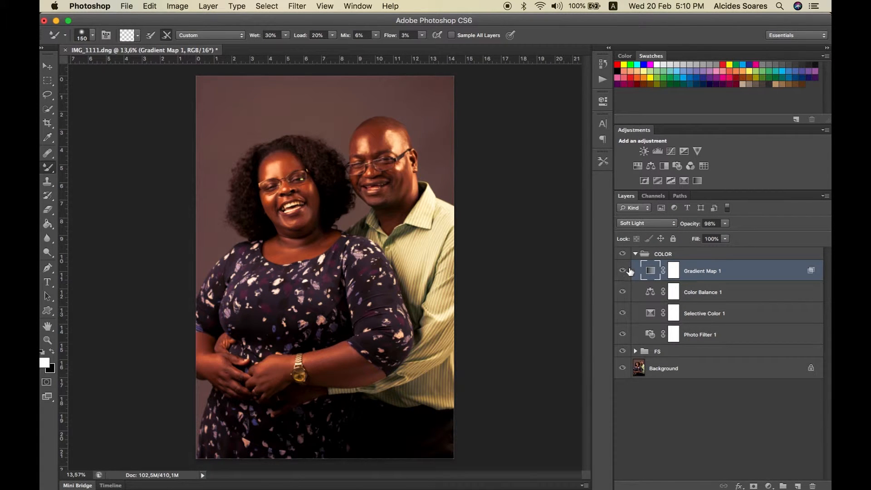
- Try the Screen blend mode on the Gradient Map layer and return it to Soft Light
{"action": "left_click", "coordinate": [641, 224]}
{"action": "left_click", "coordinate": [642, 181]}
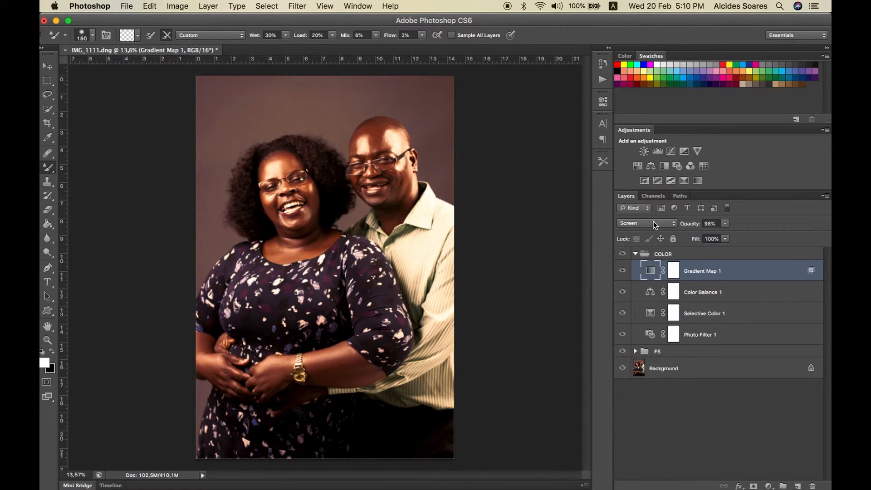
{"action": "left_click", "coordinate": [653, 221]}
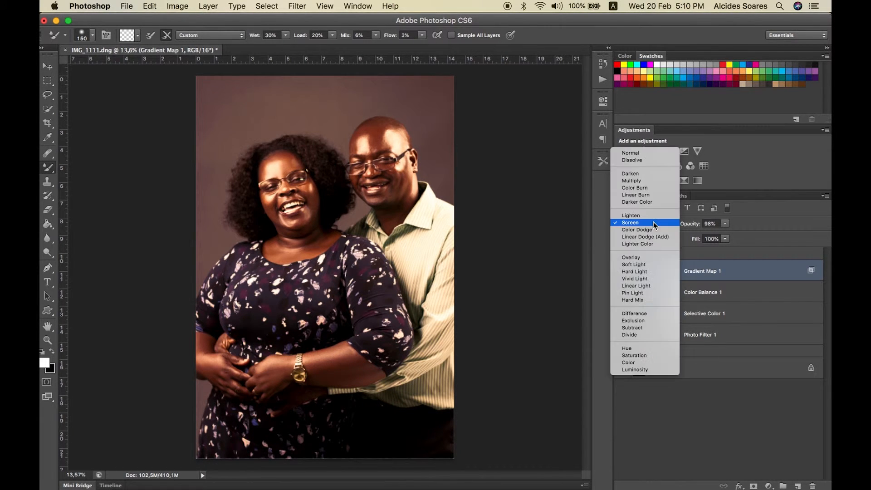
{"action": "left_click", "coordinate": [659, 265]}
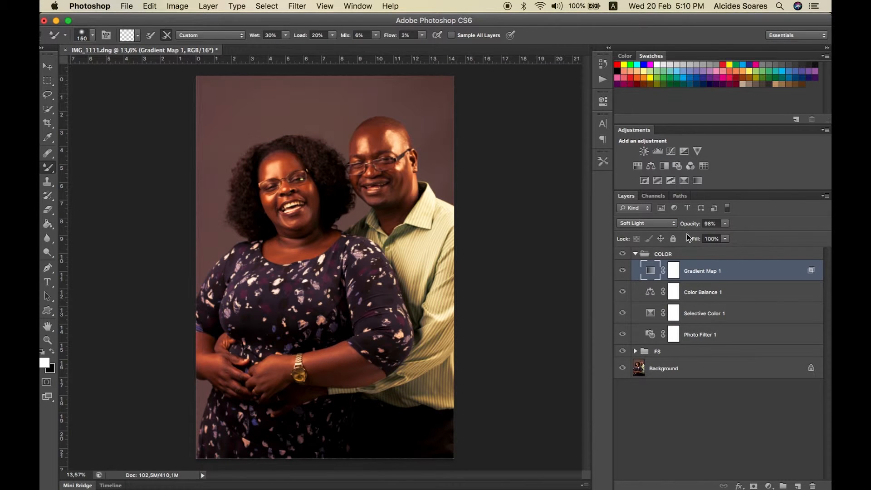
- Lower the Soft Light Gradient Map layer's opacity to 34% and compare the portrait with the layer hidden and shown
{"action": "left_click_drag", "start_coordinate": [690, 223], "coordinate": [642, 224]}
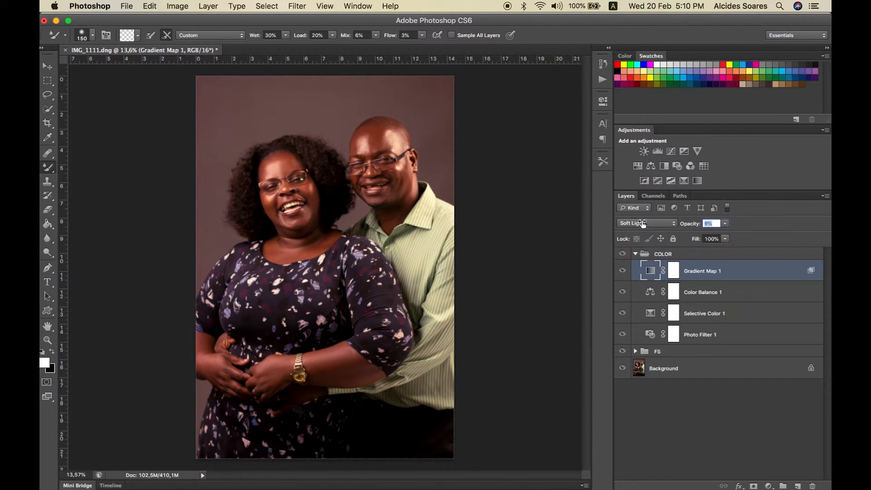
{"action": "left_click", "coordinate": [623, 271]}
{"action": "left_click", "coordinate": [623, 270]}
{"action": "left_click", "coordinate": [623, 270]}
{"action": "left_click", "coordinate": [623, 271]}
{"action": "left_click", "coordinate": [623, 271]}
{"action": "left_click", "coordinate": [623, 270]}
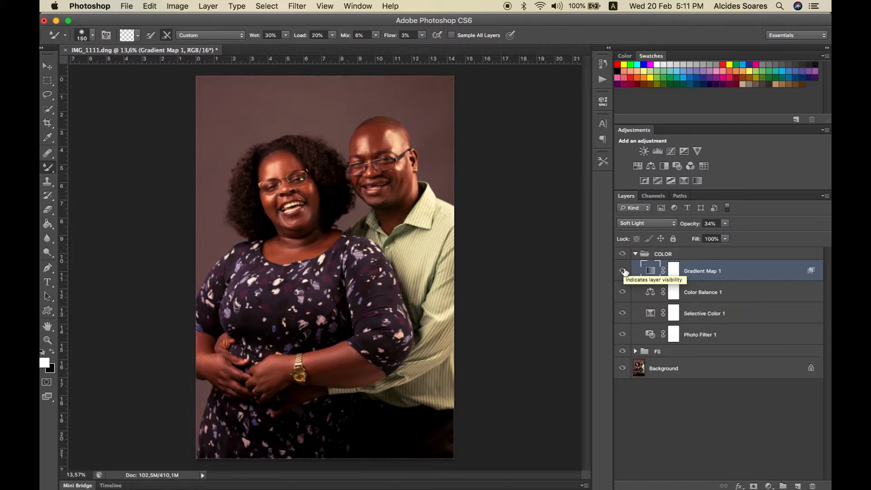
{"action": "left_click", "coordinate": [623, 271]}
{"action": "left_click", "coordinate": [623, 270]}
- Raise the Gradient Map layer's opacity to 53% and compare the portrait repeatedly with the layer hidden and shown
{"action": "left_click_drag", "start_coordinate": [689, 225], "coordinate": [700, 226]}
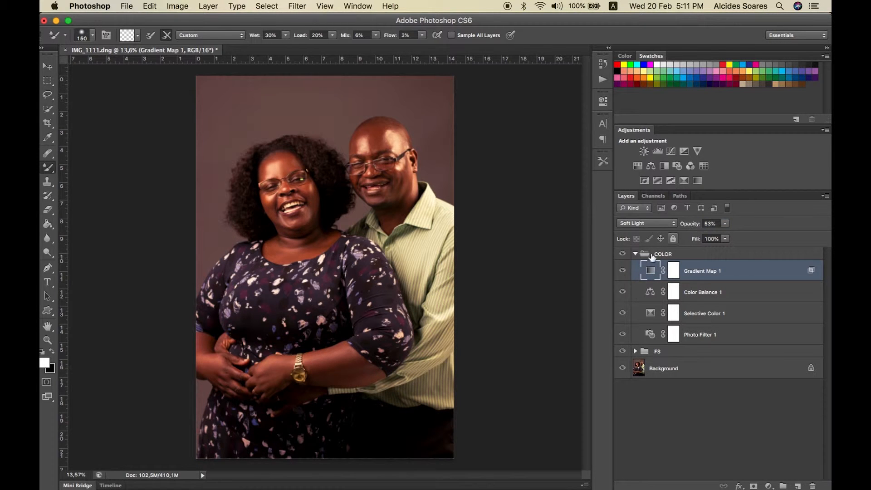
{"action": "left_click", "coordinate": [623, 271]}
{"action": "left_click", "coordinate": [623, 270]}
{"action": "left_click", "coordinate": [623, 271]}
{"action": "left_click", "coordinate": [623, 271]}
{"action": "left_click", "coordinate": [623, 271]}
{"action": "left_click", "coordinate": [623, 270]}
{"action": "left_click", "coordinate": [623, 271]}
{"action": "left_click", "coordinate": [623, 271]}
{"action": "left_click", "coordinate": [623, 271]}
{"action": "left_click", "coordinate": [623, 271]}
{"action": "left_click", "coordinate": [622, 271]}
{"action": "left_click", "coordinate": [622, 272]}
{"action": "left_click", "coordinate": [622, 272]}
{"action": "left_click", "coordinate": [622, 272]}
{"action": "left_click", "coordinate": [622, 272]}
{"action": "left_click", "coordinate": [622, 272]}
{"action": "left_click", "coordinate": [622, 272]}
{"action": "left_click", "coordinate": [622, 272]}
- Compare the portrait with the whole COLOR group hidden and shown
{"action": "left_click", "coordinate": [622, 254]}
{"action": "left_click", "coordinate": [622, 254]}
{"action": "left_click", "coordinate": [622, 254]}
{"action": "left_click", "coordinate": [622, 255]}
{"action": "left_click", "coordinate": [622, 255]}
- Try a Curves adjustment layer with its gray point sampled from the backdrop above the couple, and delete that layer
{"action": "left_click", "coordinate": [671, 151]}
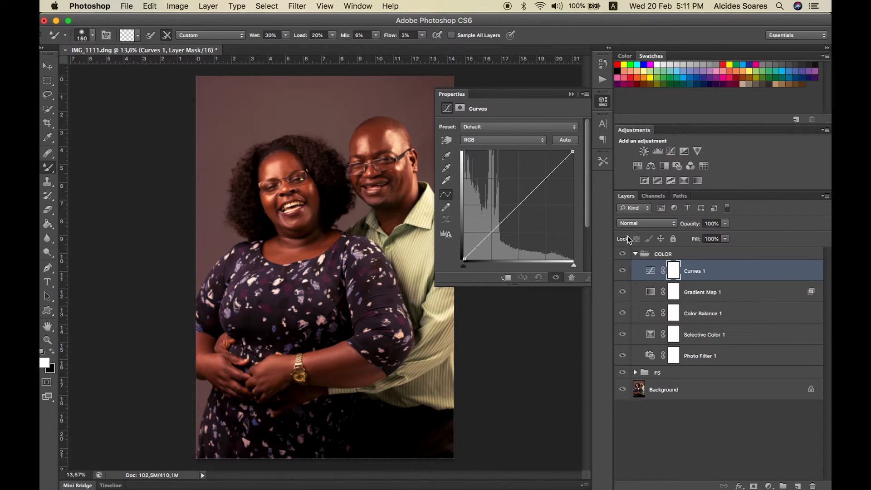
{"action": "left_click", "coordinate": [448, 168]}
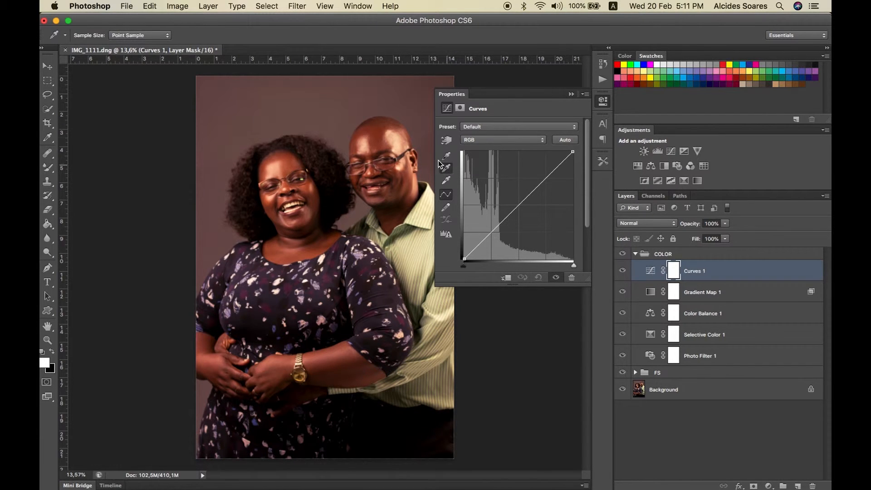
{"action": "left_click", "coordinate": [312, 99]}
{"action": "key", "text": "BackSpace"}
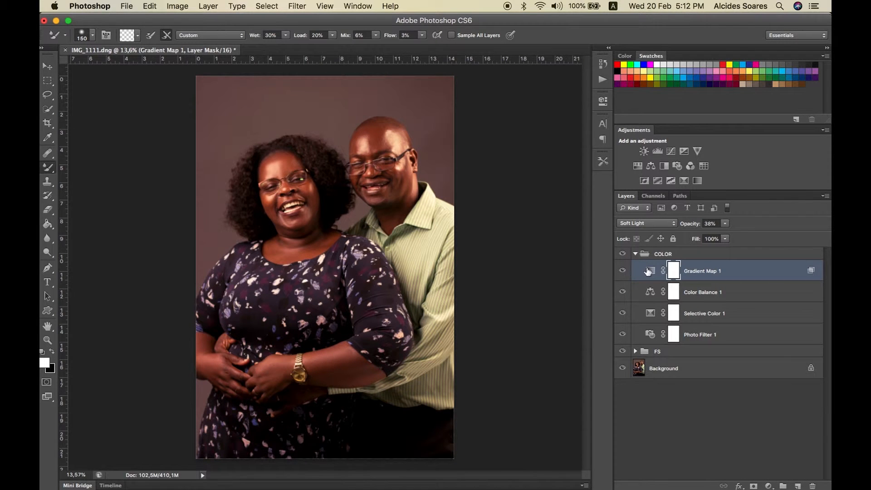
- Set the Gradient Map layer to Normal blending at 27% opacity and compare the portrait with it hidden and shown
{"action": "left_click", "coordinate": [658, 222]}
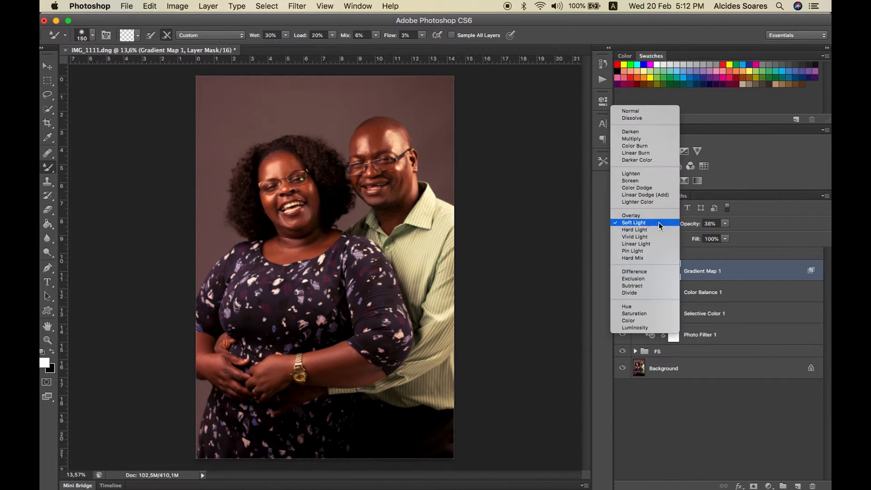
{"action": "left_click", "coordinate": [651, 112]}
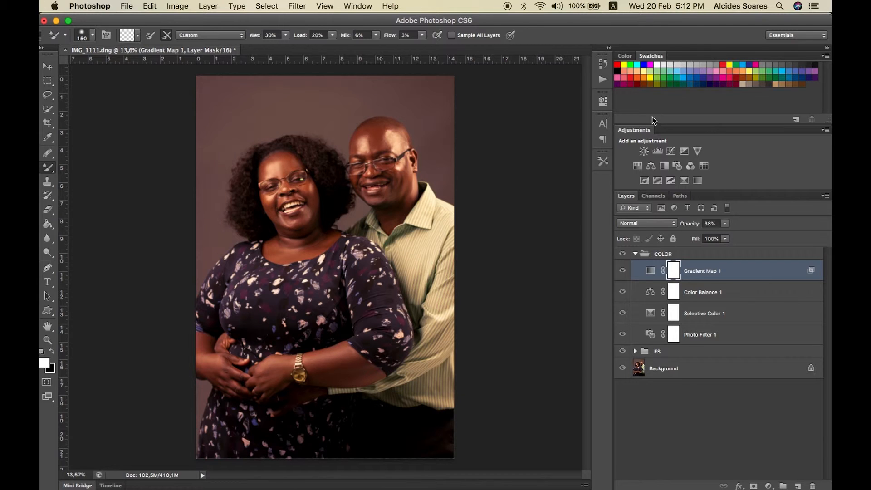
{"action": "left_click_drag", "start_coordinate": [690, 227], "coordinate": [685, 227]}
{"action": "left_click", "coordinate": [622, 271]}
{"action": "left_click", "coordinate": [622, 271]}
{"action": "left_click", "coordinate": [623, 272]}
{"action": "left_click", "coordinate": [622, 272]}
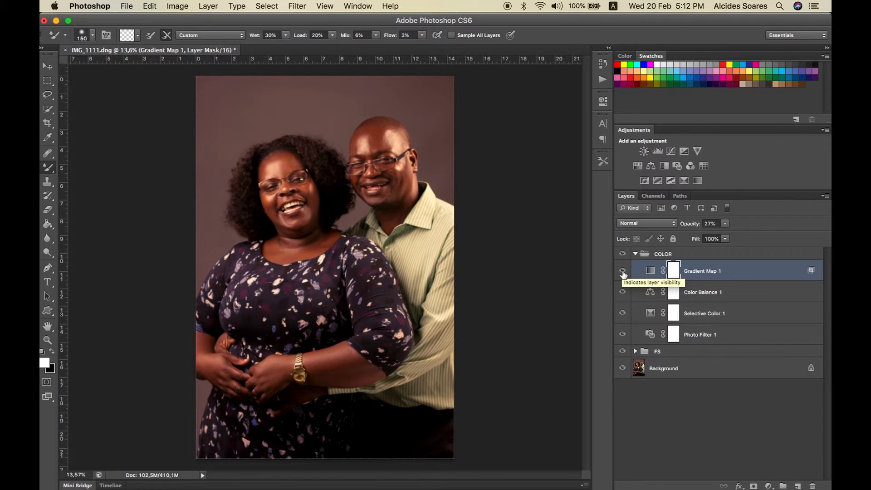
- Add a Solid Color fill layer in saturated blue (#3727d7) above the Gradient Map layer in the COLOR group
{"action": "left_click", "coordinate": [773, 486]}
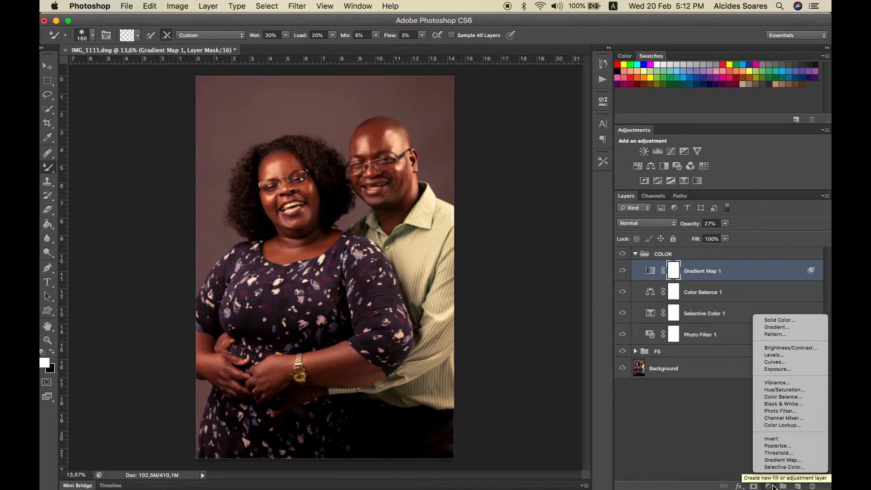
{"action": "left_click", "coordinate": [787, 320]}
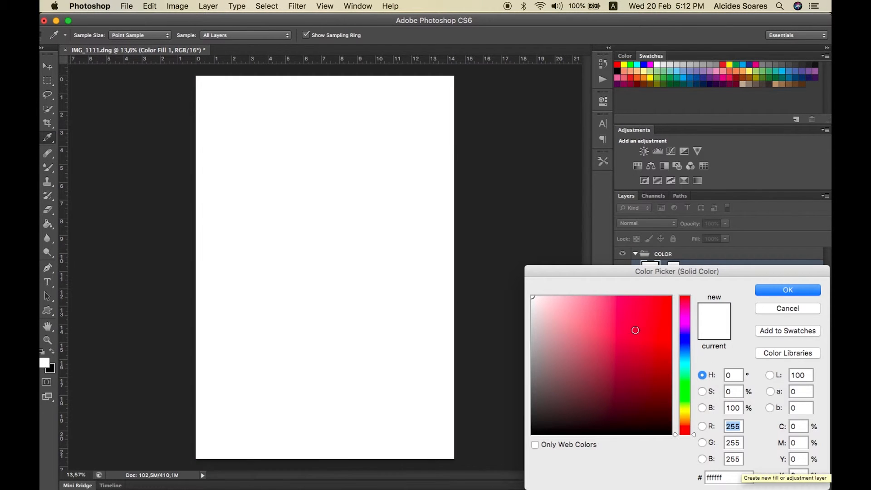
{"action": "left_click", "coordinate": [684, 339]}
{"action": "left_click", "coordinate": [647, 344]}
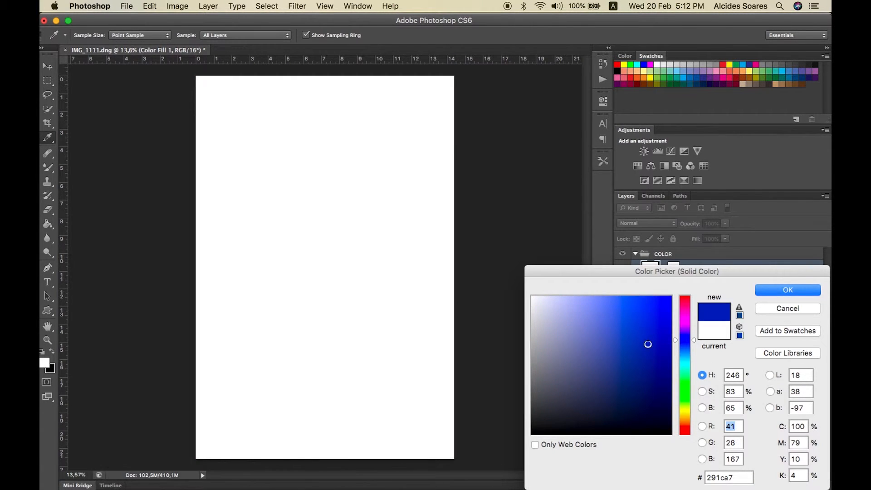
{"action": "left_click", "coordinate": [647, 315]}
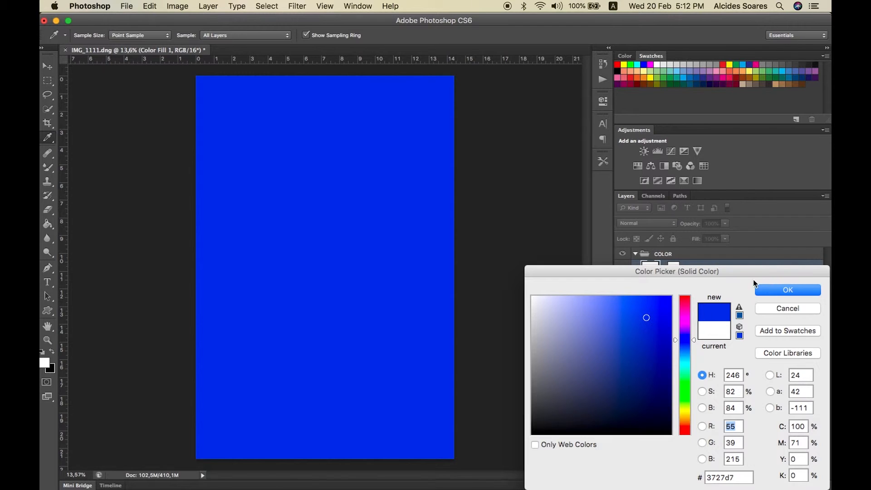
{"action": "left_click", "coordinate": [773, 289]}
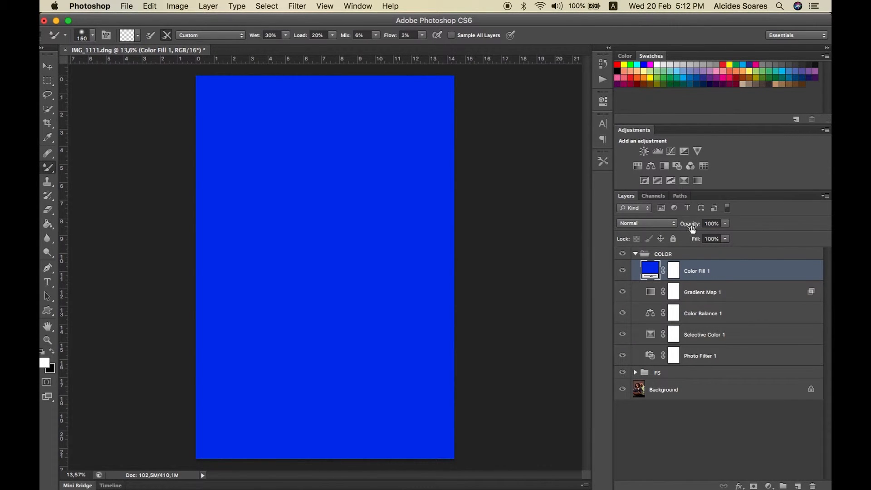
- Set the blue fill layer to Soft Light and restrict it to darker tones with the Underlying Layer white slider split at 56 / 71
{"action": "left_click", "coordinate": [662, 223]}
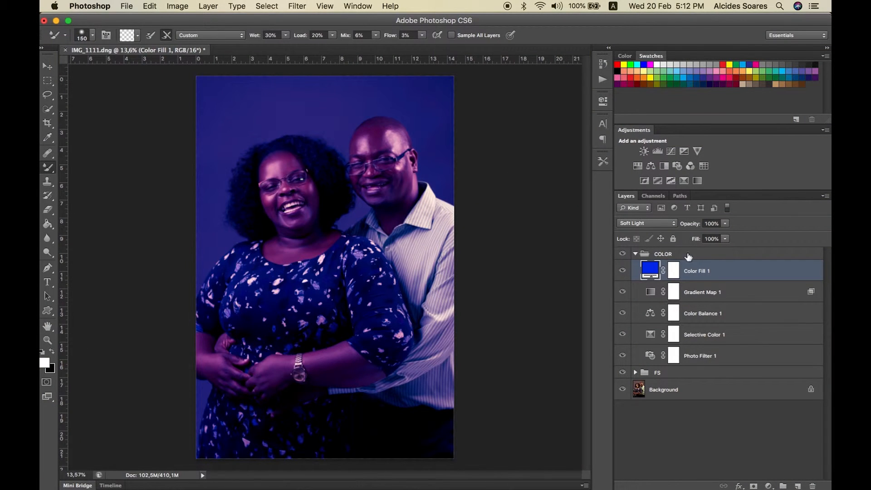
{"action": "double_click", "coordinate": [778, 273]}
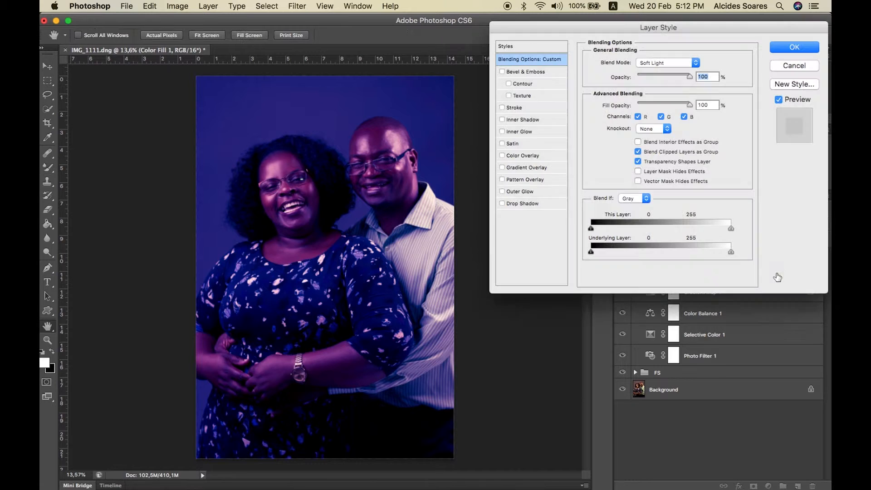
{"action": "left_click_drag", "start_coordinate": [731, 252], "coordinate": [630, 252]}
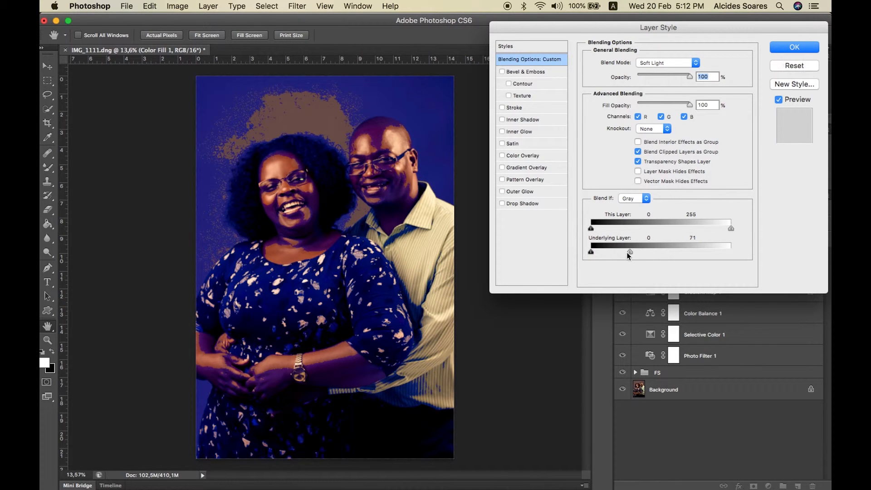
{"action": "left_click_drag", "start_coordinate": [627, 252], "coordinate": [620, 255]}
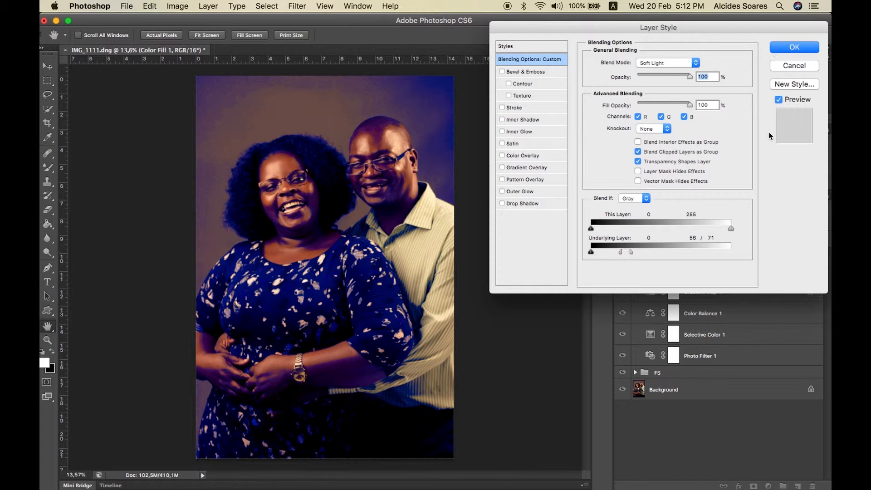
{"action": "left_click", "coordinate": [781, 45]}
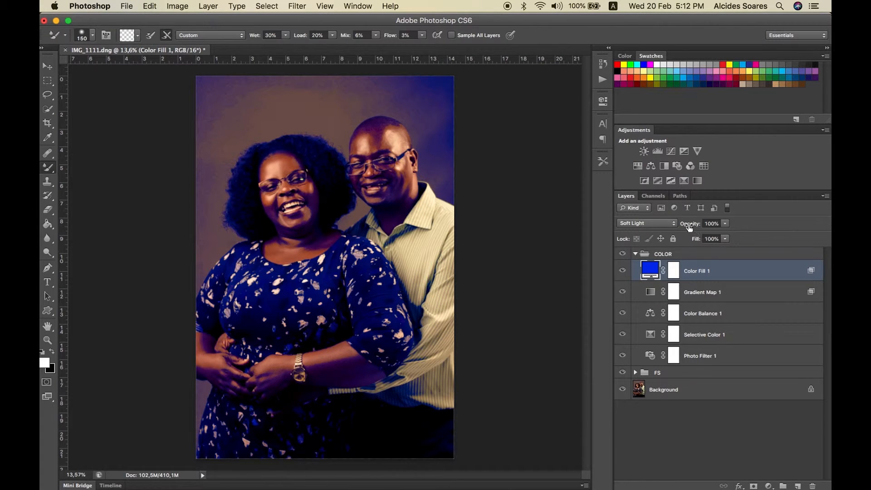
- Try the blue fill layer at 51% opacity, in Normal blending and at a reduced 27% opacity
{"action": "left_click_drag", "start_coordinate": [689, 227], "coordinate": [663, 234]}
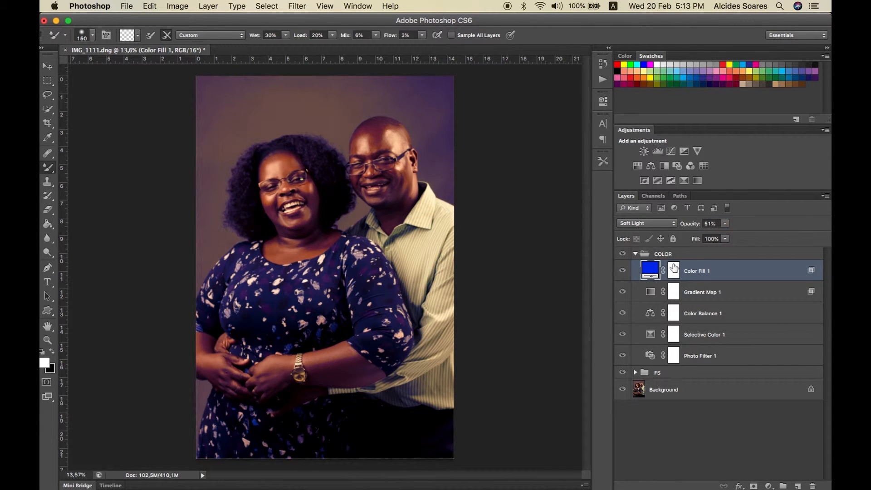
{"action": "left_click", "coordinate": [659, 222]}
{"action": "left_click", "coordinate": [645, 111]}
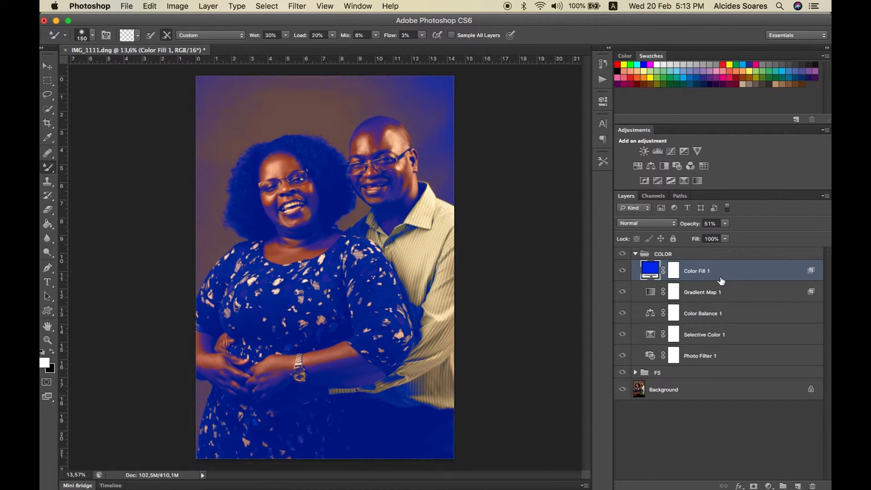
{"action": "left_click", "coordinate": [645, 225]}
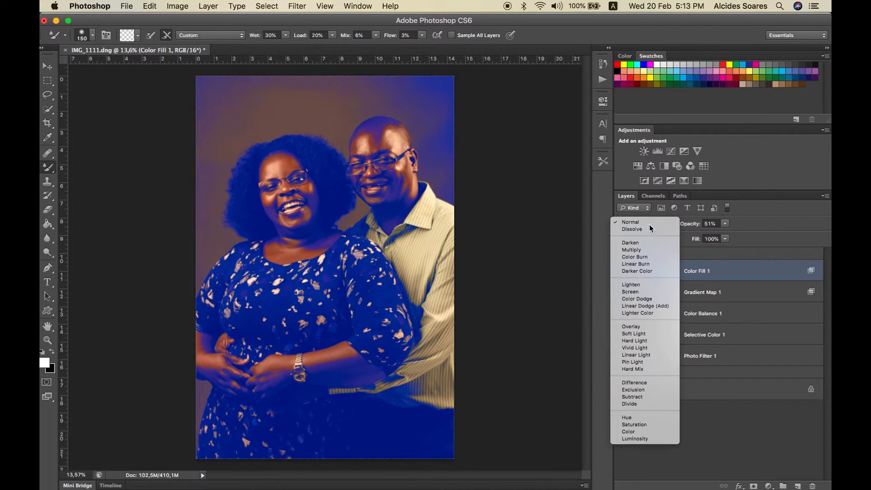
{"action": "left_click", "coordinate": [649, 225]}
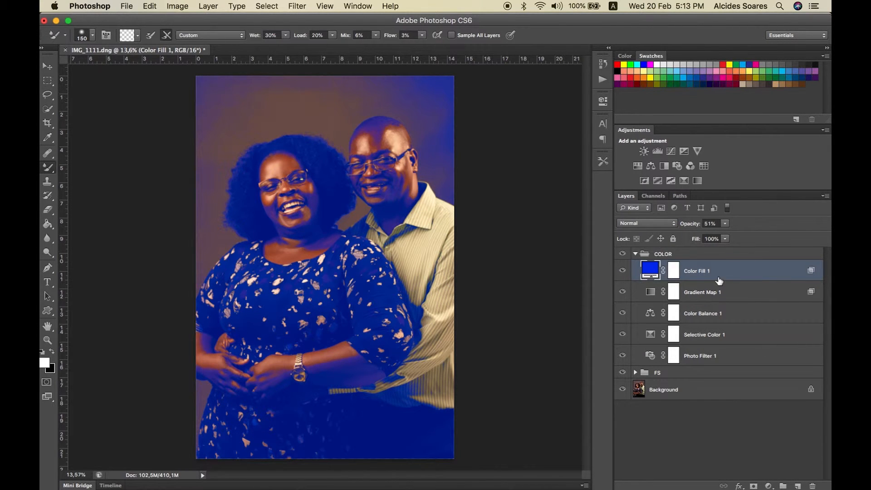
{"action": "left_click_drag", "start_coordinate": [693, 226], "coordinate": [680, 227]}
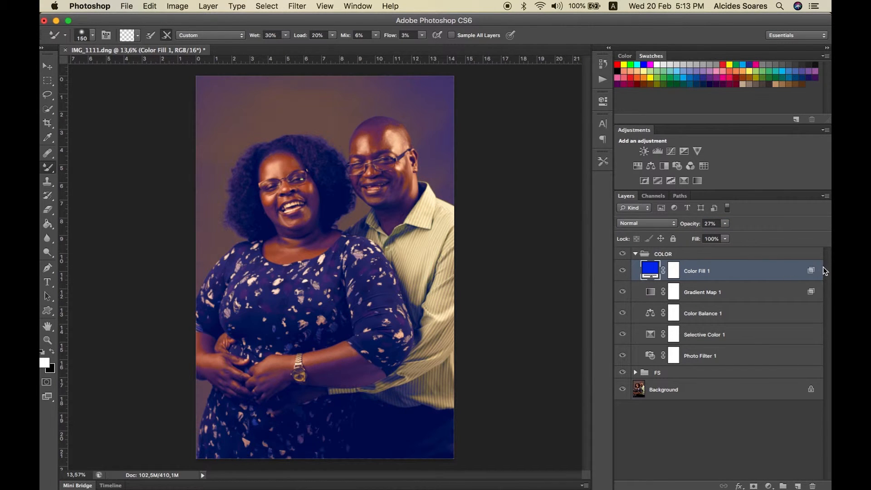
- Raise the lower Underlying Layer white slider so the blue fill covers the whole backdrop, and set the layer's opacity to 100%
{"action": "double_click", "coordinate": [812, 271]}
{"action": "left_click_drag", "start_coordinate": [621, 254], "coordinate": [634, 250]}
{"action": "key", "text": "Return"}
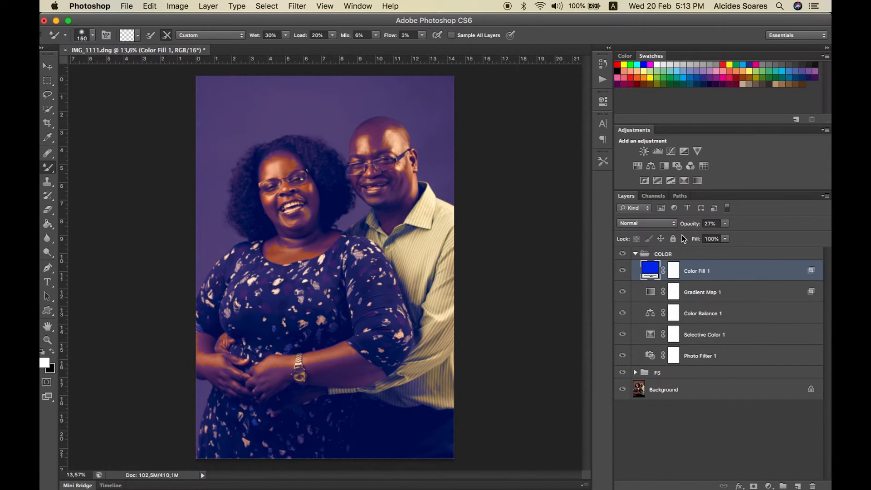
{"action": "left_click_drag", "start_coordinate": [687, 228], "coordinate": [822, 217]}
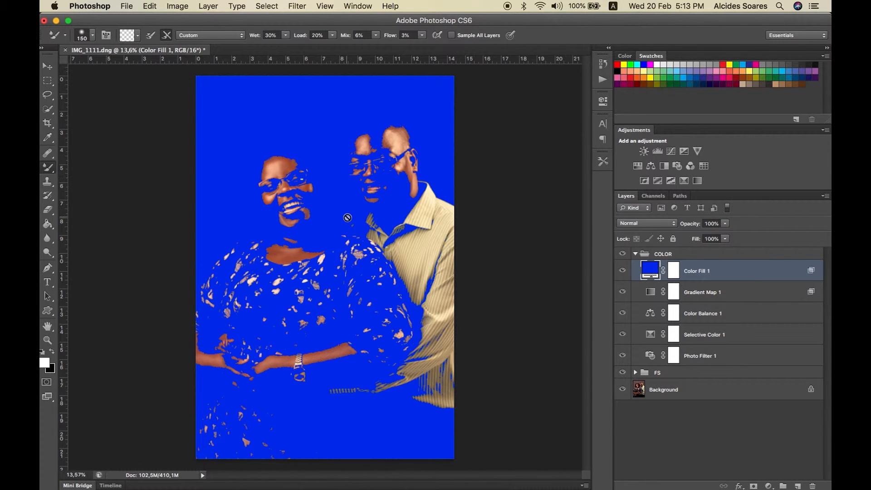
- Paint black on the blue fill's mask over the woman with a soft 1300 px brush at 75% opacity and 4% flow
{"action": "left_click", "coordinate": [673, 271]}
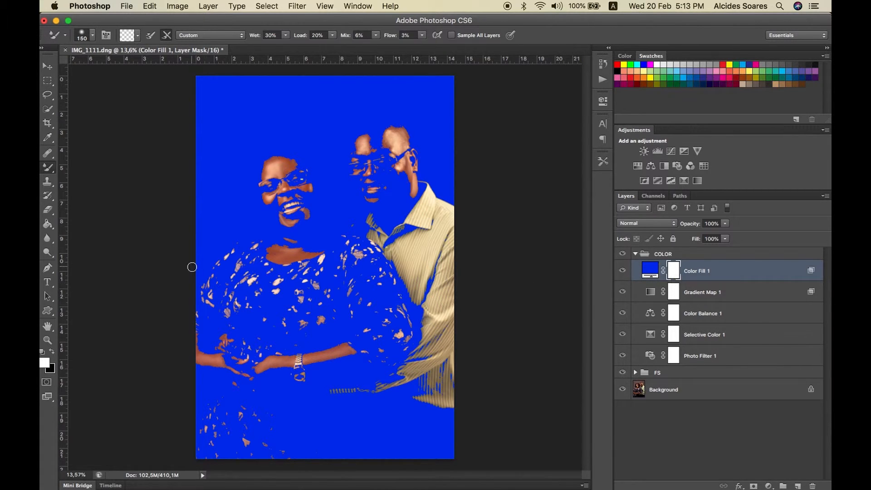
{"action": "key", "text": "x"}
{"action": "key", "text": "bracketright"}
{"action": "key", "text": "bracketright"}
{"action": "left_click", "coordinate": [47, 167]}
{"action": "left_click", "coordinate": [75, 171]}
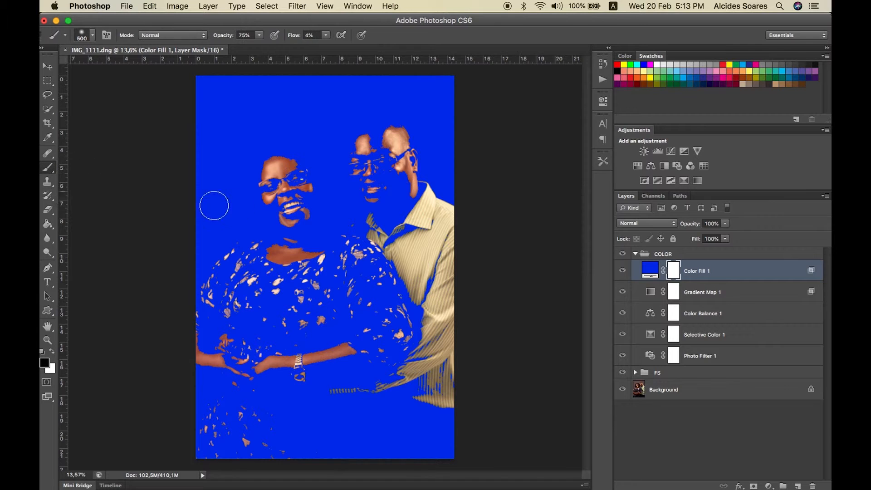
{"action": "key", "text": "bracketright"}
{"action": "key", "text": "bracketright"}
{"action": "key", "text": "bracketright"}
{"action": "key", "text": "bracketright"}
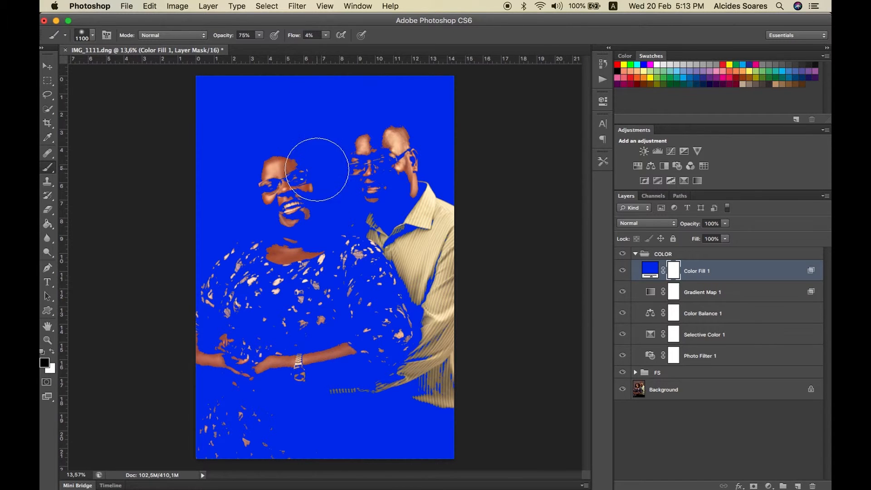
{"action": "key", "text": "bracketright"}
{"action": "key", "text": "bracketright"}
{"action": "mouse_move", "coordinate": [295, 202]}
{"action": "left_mouse_down"}
{"action": "mouse_move", "coordinate": [257, 199]}
{"action": "mouse_move", "coordinate": [300, 285]}
{"action": "mouse_move", "coordinate": [304, 340]}
{"action": "mouse_move", "coordinate": [311, 285]}
{"action": "mouse_move", "coordinate": [428, 201]}
{"action": "mouse_move", "coordinate": [333, 204]}
{"action": "mouse_move", "coordinate": [320, 301]}
{"action": "mouse_move", "coordinate": [318, 277]}
{"action": "mouse_move", "coordinate": [389, 172]}
{"action": "mouse_move", "coordinate": [388, 147]}
{"action": "mouse_move", "coordinate": [312, 181]}
{"action": "mouse_move", "coordinate": [282, 258]}
{"action": "mouse_move", "coordinate": [356, 268]}
{"action": "mouse_move", "coordinate": [323, 239]}
{"action": "mouse_move", "coordinate": [267, 373]}
{"action": "mouse_move", "coordinate": [293, 417]}
{"action": "mouse_move", "coordinate": [295, 397]}
{"action": "mouse_move", "coordinate": [217, 306]}
{"action": "mouse_move", "coordinate": [210, 337]}
{"action": "mouse_move", "coordinate": [240, 241]}
{"action": "mouse_move", "coordinate": [294, 137]}
{"action": "mouse_move", "coordinate": [257, 229]}
{"action": "mouse_move", "coordinate": [297, 151]}
{"action": "mouse_move", "coordinate": [266, 163]}
{"action": "mouse_move", "coordinate": [291, 240]}
{"action": "mouse_move", "coordinate": [359, 255]}
{"action": "mouse_move", "coordinate": [345, 212]}
{"action": "mouse_move", "coordinate": [286, 198]}
{"action": "mouse_move", "coordinate": [250, 263]}
{"action": "mouse_move", "coordinate": [239, 229]}
{"action": "mouse_move", "coordinate": [245, 199]}
{"action": "mouse_move", "coordinate": [257, 193]}
{"action": "mouse_move", "coordinate": [247, 199]}
{"action": "mouse_move", "coordinate": [266, 252]}
{"action": "mouse_move", "coordinate": [324, 184]}
{"action": "mouse_move", "coordinate": [311, 178]}
{"action": "mouse_move", "coordinate": [385, 163]}
{"action": "mouse_move", "coordinate": [363, 163]}
{"action": "mouse_move", "coordinate": [357, 208]}
{"action": "mouse_move", "coordinate": [274, 191]}
{"action": "mouse_move", "coordinate": [324, 246]}
{"action": "mouse_move", "coordinate": [231, 319]}
{"action": "left_mouse_up"}
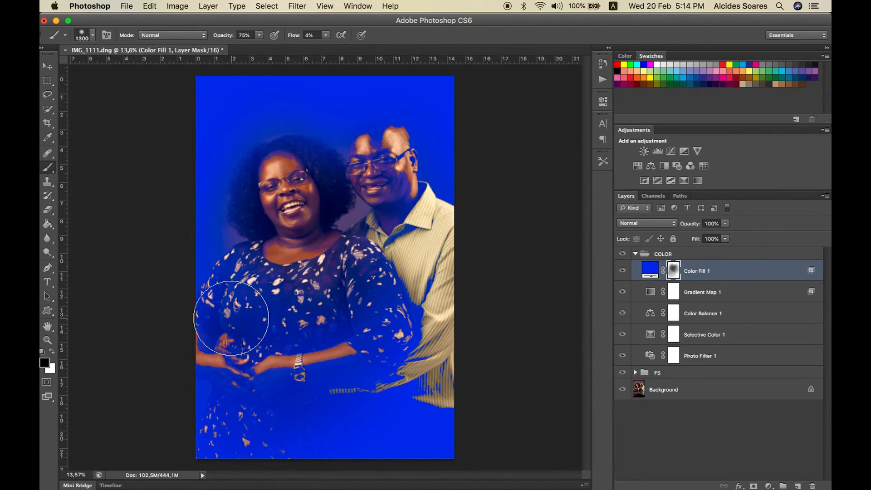
- Mask the blue off the rest of the couple at 98% brush opacity, and switch to a white 500 px brush
{"action": "left_click_drag", "start_coordinate": [221, 39], "coordinate": [231, 39]}
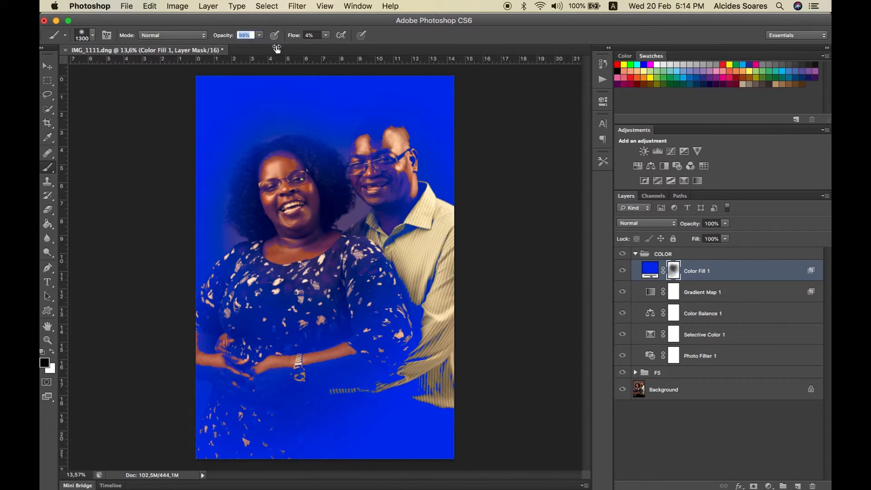
{"action": "mouse_move", "coordinate": [292, 243]}
{"action": "left_mouse_down"}
{"action": "mouse_move", "coordinate": [269, 426]}
{"action": "mouse_move", "coordinate": [346, 346]}
{"action": "mouse_move", "coordinate": [436, 321]}
{"action": "mouse_move", "coordinate": [174, 345]}
{"action": "mouse_move", "coordinate": [284, 245]}
{"action": "mouse_move", "coordinate": [276, 196]}
{"action": "mouse_move", "coordinate": [291, 220]}
{"action": "mouse_move", "coordinate": [268, 204]}
{"action": "mouse_move", "coordinate": [423, 200]}
{"action": "mouse_move", "coordinate": [381, 145]}
{"action": "mouse_move", "coordinate": [383, 291]}
{"action": "mouse_move", "coordinate": [475, 320]}
{"action": "mouse_move", "coordinate": [381, 409]}
{"action": "mouse_move", "coordinate": [309, 449]}
{"action": "mouse_move", "coordinate": [381, 399]}
{"action": "mouse_move", "coordinate": [471, 380]}
{"action": "mouse_move", "coordinate": [331, 451]}
{"action": "mouse_move", "coordinate": [453, 340]}
{"action": "mouse_move", "coordinate": [365, 287]}
{"action": "mouse_move", "coordinate": [325, 380]}
{"action": "mouse_move", "coordinate": [406, 406]}
{"action": "mouse_move", "coordinate": [277, 304]}
{"action": "mouse_move", "coordinate": [240, 309]}
{"action": "mouse_move", "coordinate": [310, 233]}
{"action": "mouse_move", "coordinate": [253, 224]}
{"action": "mouse_move", "coordinate": [365, 178]}
{"action": "mouse_move", "coordinate": [375, 156]}
{"action": "mouse_move", "coordinate": [381, 164]}
{"action": "mouse_move", "coordinate": [404, 281]}
{"action": "mouse_move", "coordinate": [349, 335]}
{"action": "mouse_move", "coordinate": [250, 354]}
{"action": "mouse_move", "coordinate": [346, 457]}
{"action": "mouse_move", "coordinate": [374, 430]}
{"action": "mouse_move", "coordinate": [277, 172]}
{"action": "mouse_move", "coordinate": [286, 189]}
{"action": "mouse_move", "coordinate": [404, 181]}
{"action": "mouse_move", "coordinate": [367, 159]}
{"action": "mouse_move", "coordinate": [386, 153]}
{"action": "mouse_move", "coordinate": [372, 130]}
{"action": "mouse_move", "coordinate": [393, 247]}
{"action": "left_mouse_up"}
{"action": "key", "text": "x"}
{"action": "key", "text": "bracketleft"}
{"action": "key", "text": "bracketleft"}
{"action": "key", "text": "bracketleft"}
{"action": "key", "text": "bracketleft"}
{"action": "key", "text": "bracketleft"}
{"action": "key", "text": "bracketleft"}
{"action": "key", "text": "bracketleft"}
{"action": "key", "text": "bracketleft"}
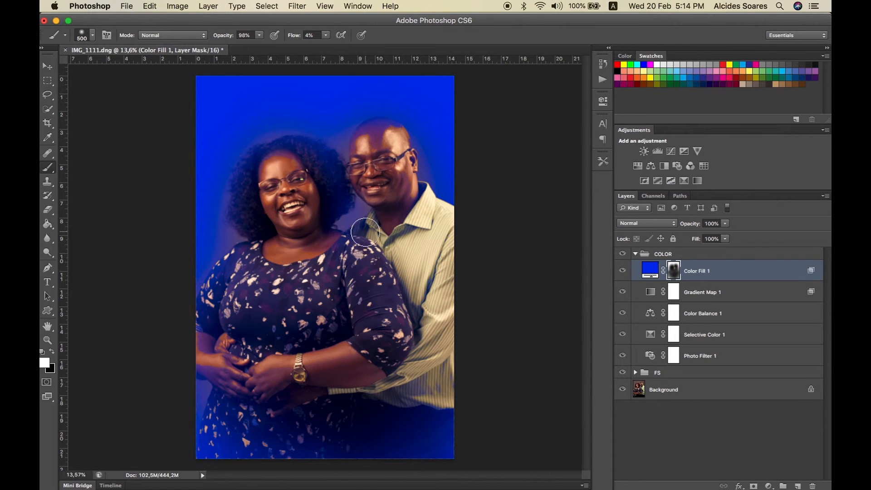
- Set the blue fill layer to Soft Light at 48% opacity and compare the portrait with the COLOR group hidden and shown
{"action": "left_click", "coordinate": [661, 227]}
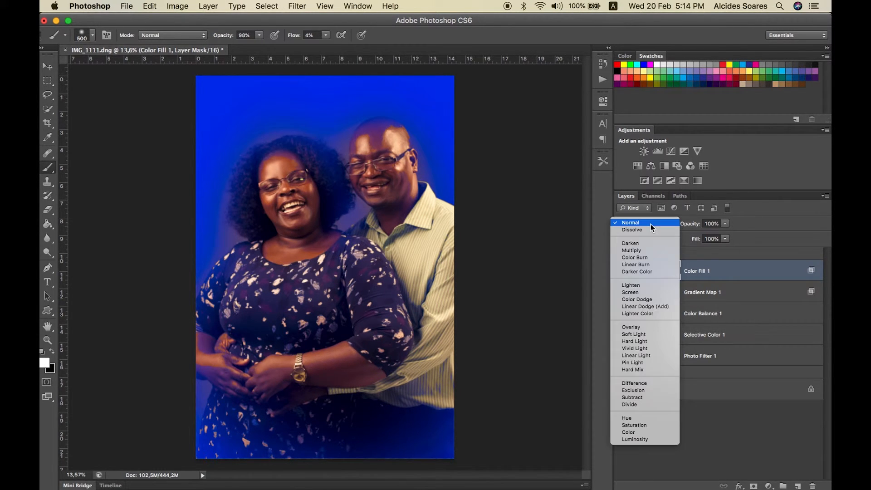
{"action": "left_click", "coordinate": [654, 334]}
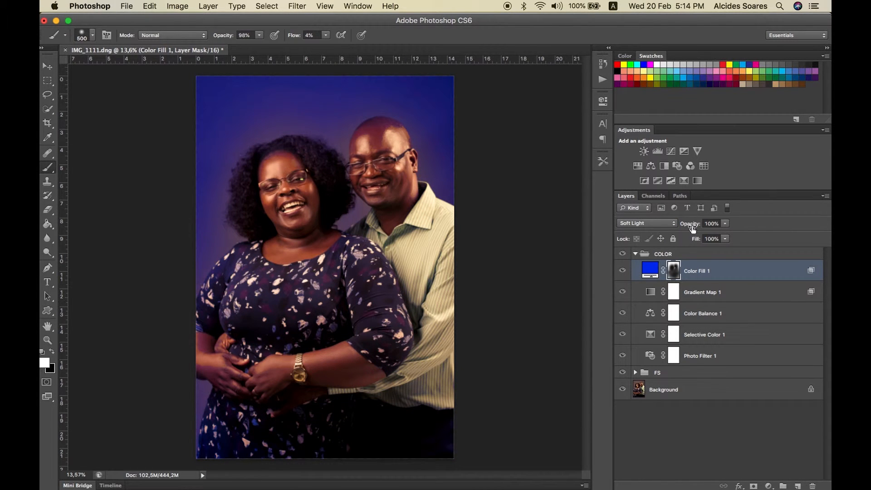
{"action": "left_click_drag", "start_coordinate": [692, 228], "coordinate": [663, 226]}
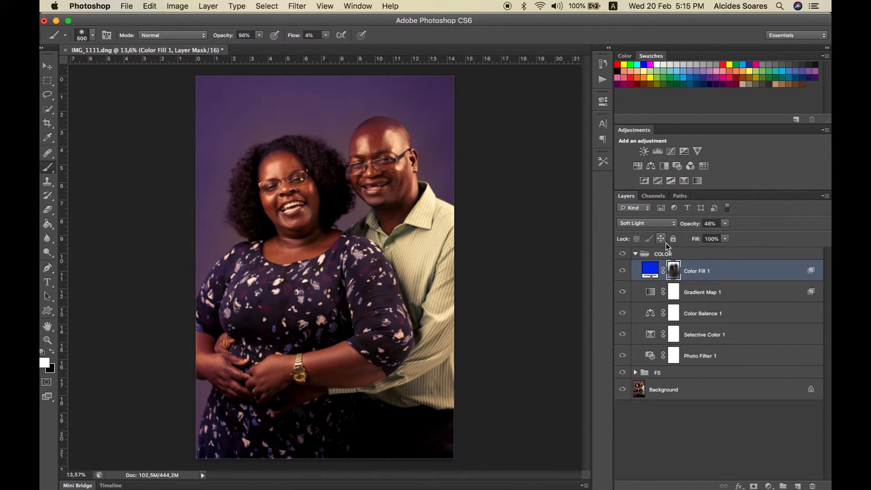
{"action": "left_click", "coordinate": [622, 254]}
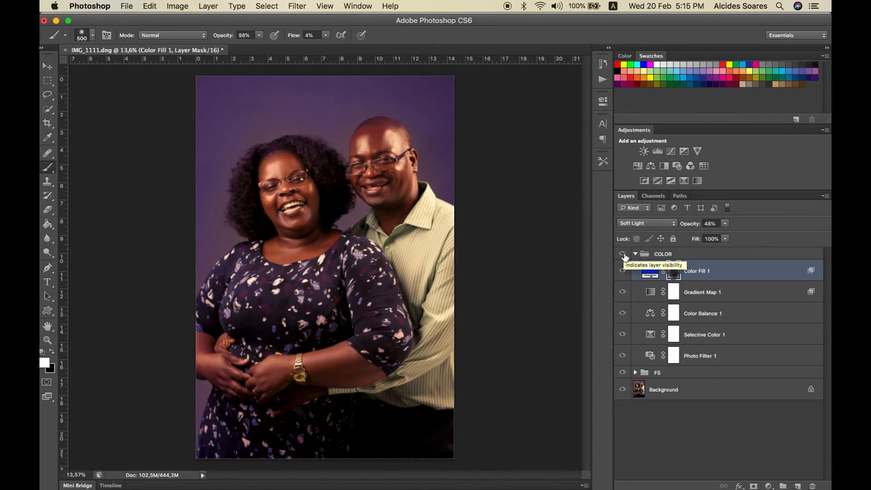
{"action": "left_click", "coordinate": [624, 256]}
- Lower the blue fill layer's opacity to 38% and compare the backdrop with that layer hidden and shown
{"action": "left_click_drag", "start_coordinate": [691, 226], "coordinate": [687, 226]}
{"action": "left_click", "coordinate": [622, 271]}
{"action": "left_click", "coordinate": [622, 272]}
{"action": "left_click", "coordinate": [622, 271]}
{"action": "left_click", "coordinate": [622, 272]}
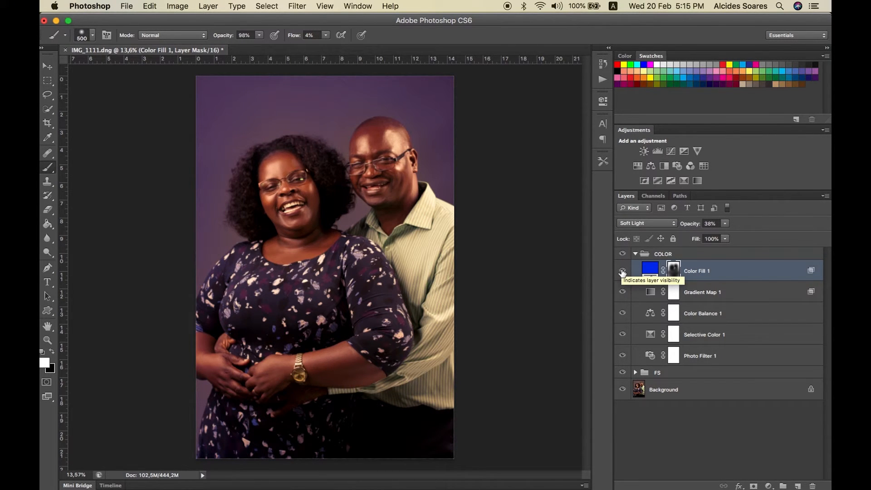
- Duplicate the blue fill layer, hide the original, and recolor the copy dark orange at 33% opacity
{"action": "key", "text": "super+j"}
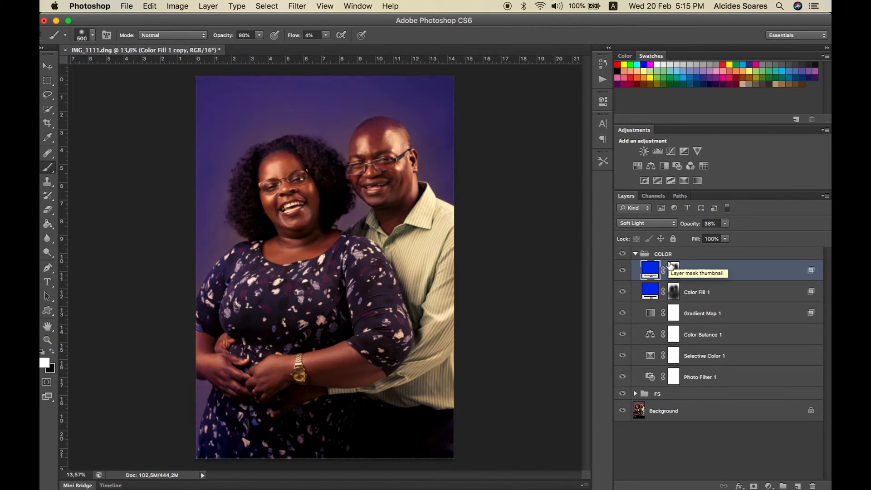
{"action": "left_click", "coordinate": [622, 291]}
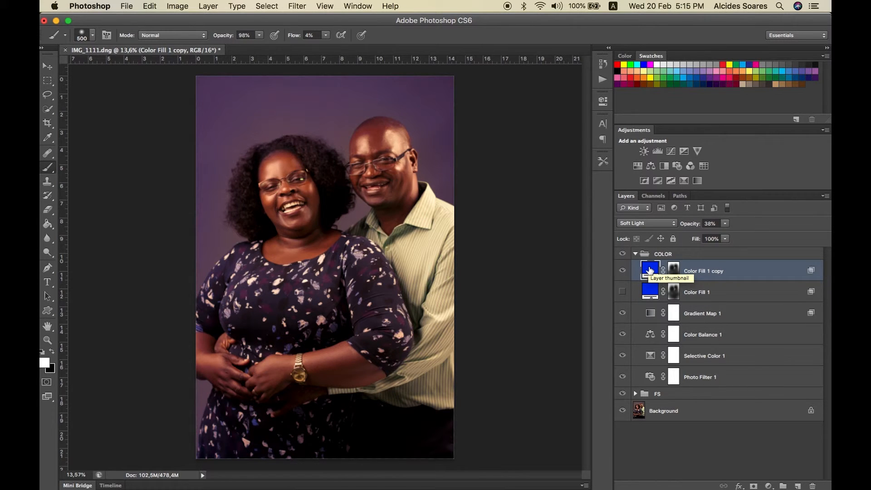
{"action": "double_click", "coordinate": [649, 270]}
{"action": "left_click", "coordinate": [688, 417]}
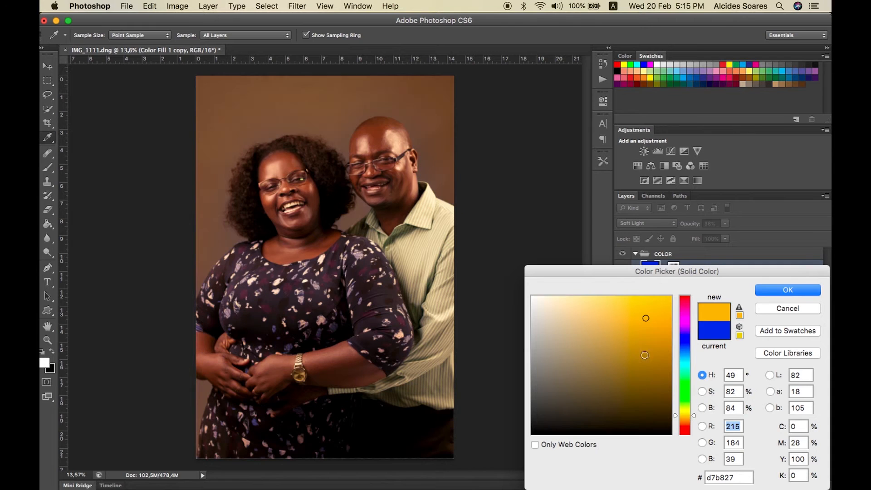
{"action": "left_click", "coordinate": [648, 341]}
{"action": "mouse_move", "coordinate": [641, 353]}
{"action": "left_mouse_down"}
{"action": "mouse_move", "coordinate": [627, 354]}
{"action": "mouse_move", "coordinate": [632, 378]}
{"action": "mouse_move", "coordinate": [658, 373]}
{"action": "left_mouse_up"}
{"action": "key", "text": "Return"}
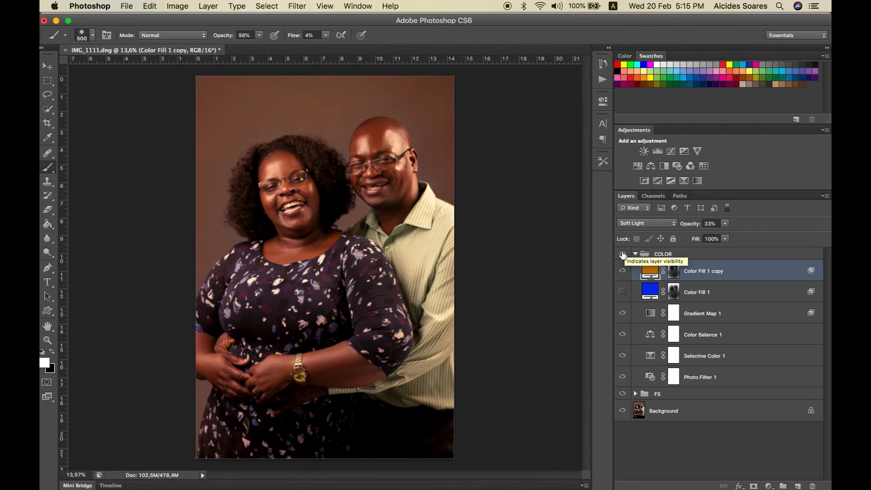
- Compare the portrait without the COLOR group, hide the orange fill copy, and toggle the blue fill layer, leaving it shown
{"action": "left_click", "coordinate": [622, 253]}
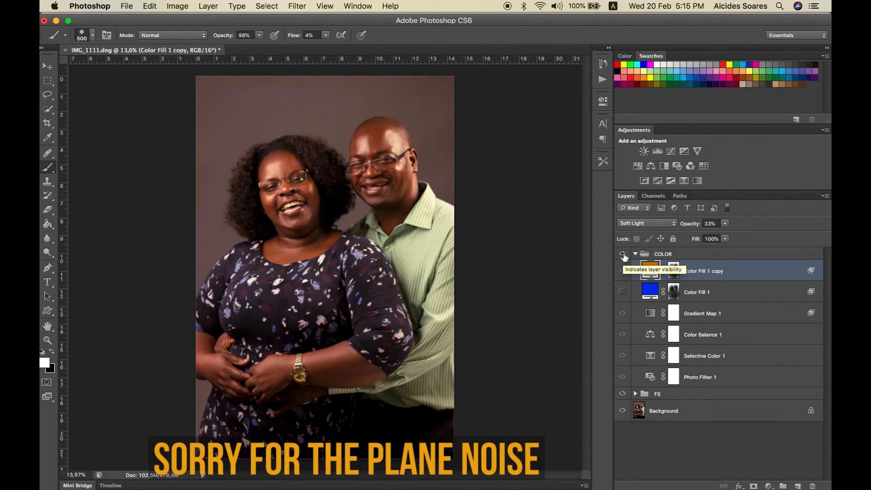
{"action": "left_click", "coordinate": [622, 272]}
{"action": "left_click", "coordinate": [621, 292]}
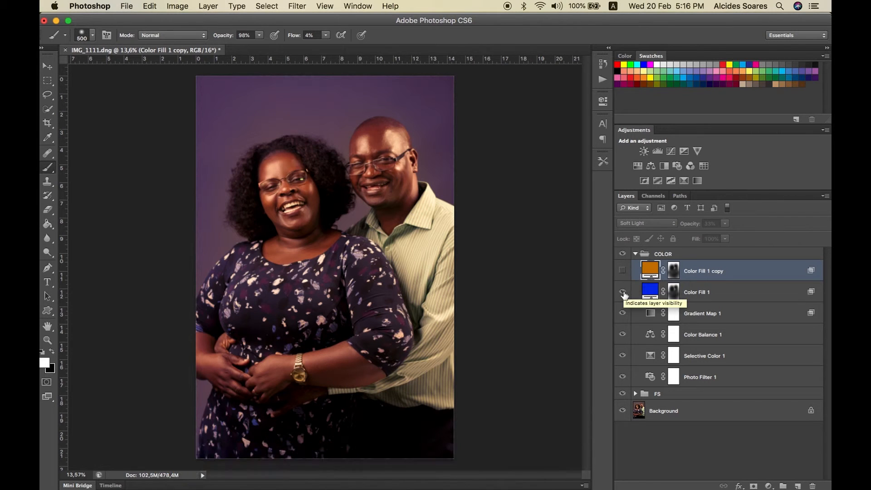
{"action": "left_click", "coordinate": [624, 293]}
{"action": "left_click", "coordinate": [623, 293]}
{"action": "left_click", "coordinate": [623, 292]}
{"action": "left_click", "coordinate": [622, 292]}
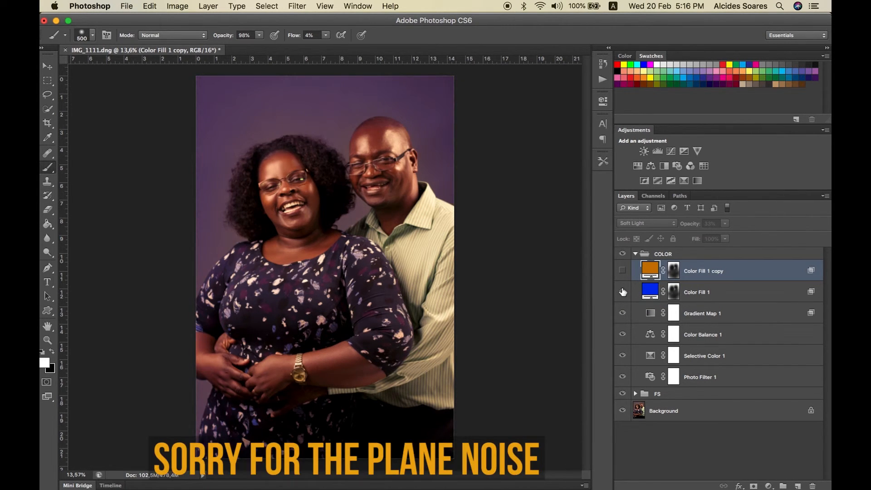
- Hide the blue fill layer, show the orange fill copy instead, and collapse the COLOR group
{"action": "left_click", "coordinate": [623, 292]}
{"action": "left_click", "coordinate": [623, 271]}
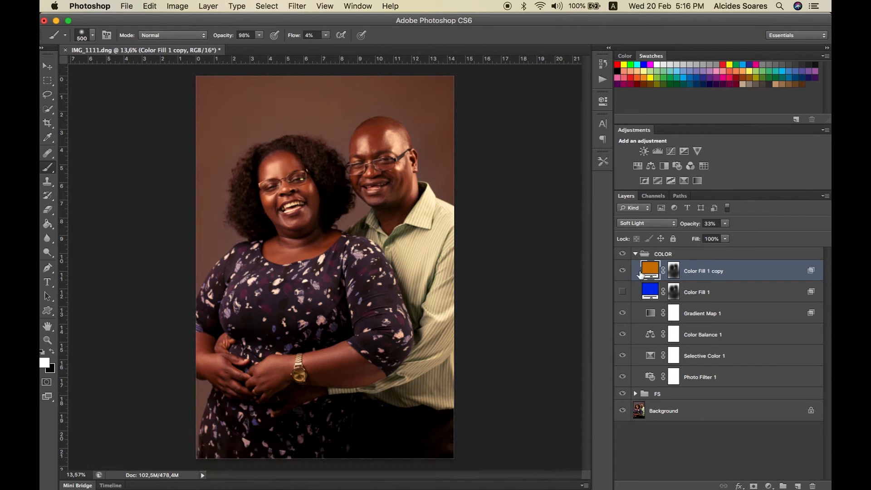
{"action": "left_click", "coordinate": [707, 293]}
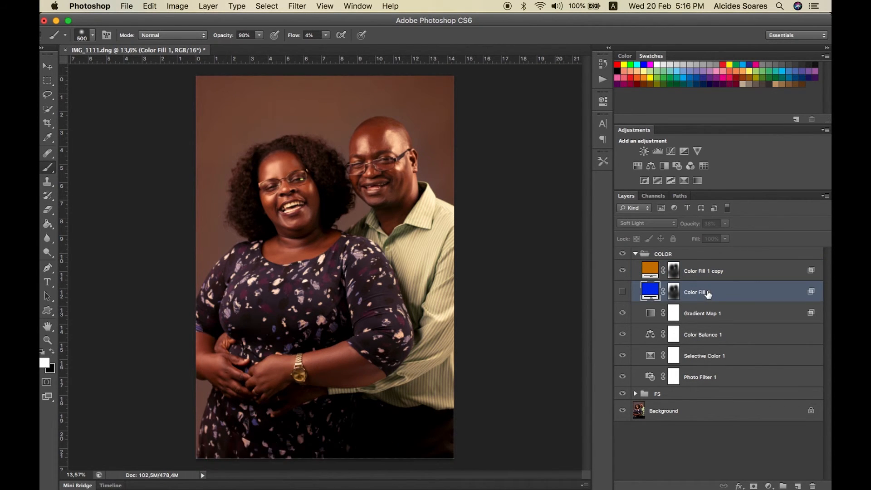
{"action": "left_click", "coordinate": [635, 255]}
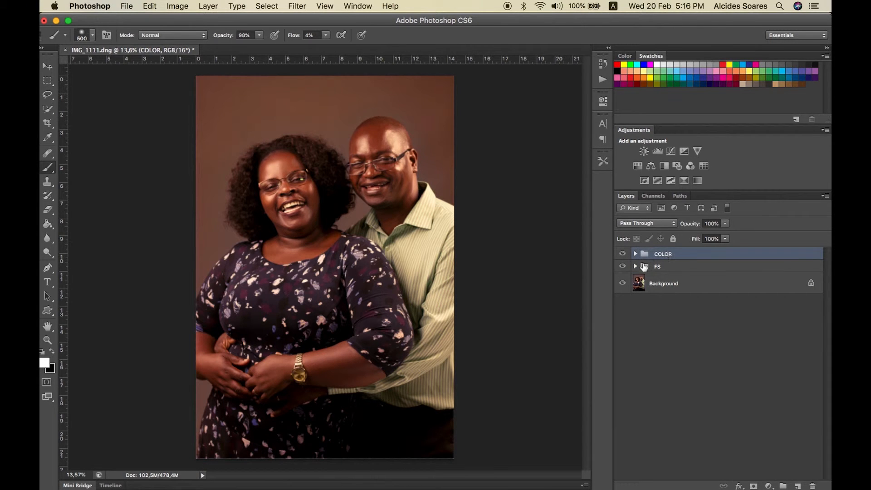
- Add a Curves adjustment layer above the COLOR group and raise the RGB curve's midtones slightly
{"action": "left_click", "coordinate": [670, 151]}
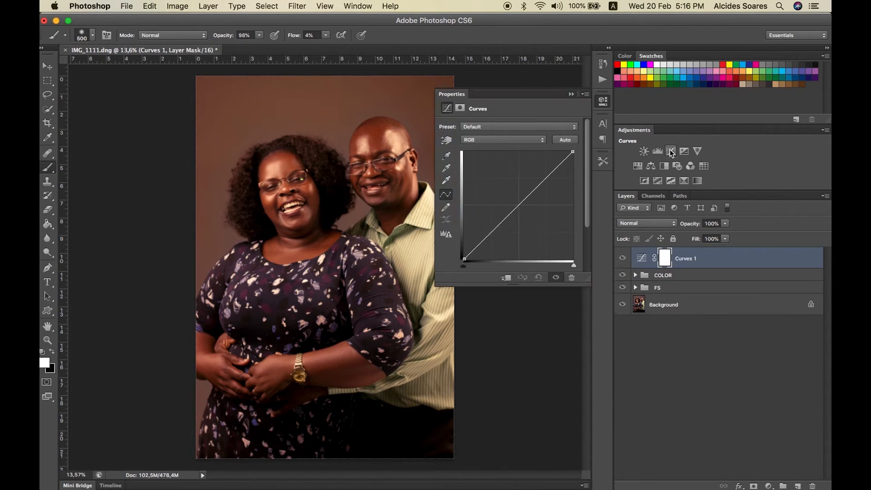
{"action": "left_click_drag", "start_coordinate": [522, 203], "coordinate": [515, 203]}
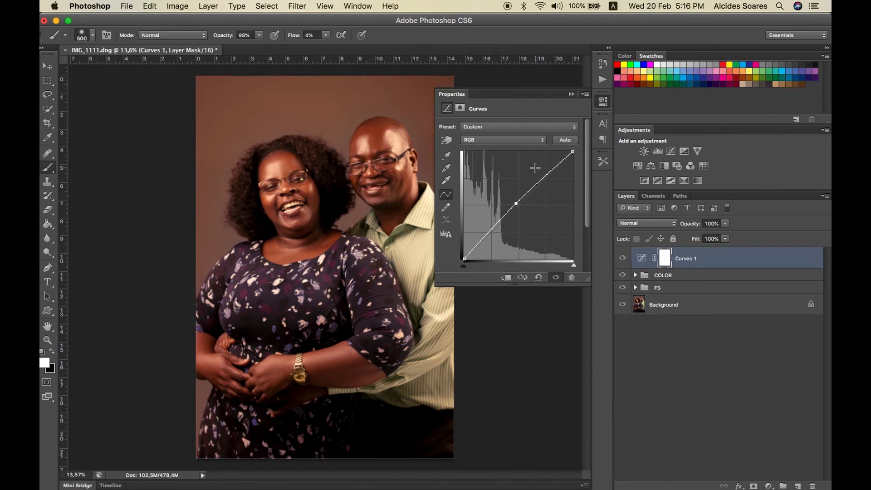
{"action": "left_click", "coordinate": [571, 94]}
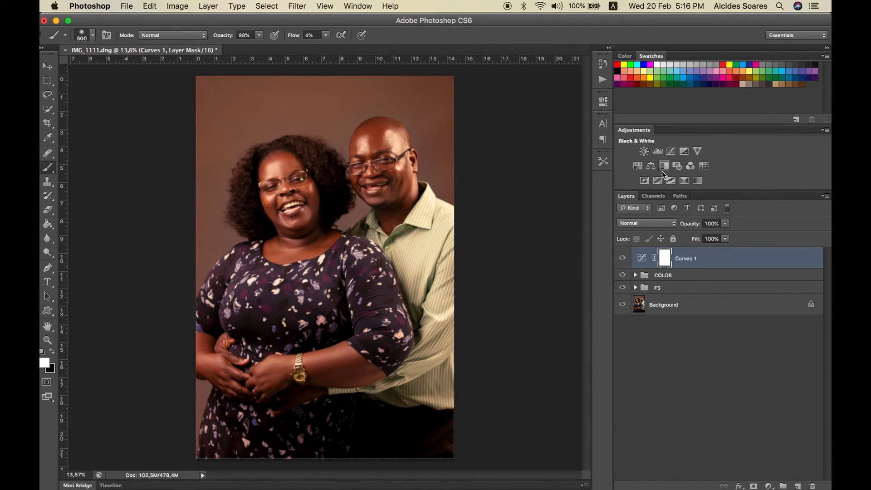
- Rename the new Curves layer as Highlight
{"action": "double_click", "coordinate": [684, 259]}
{"action": "type", "text": "Co"}
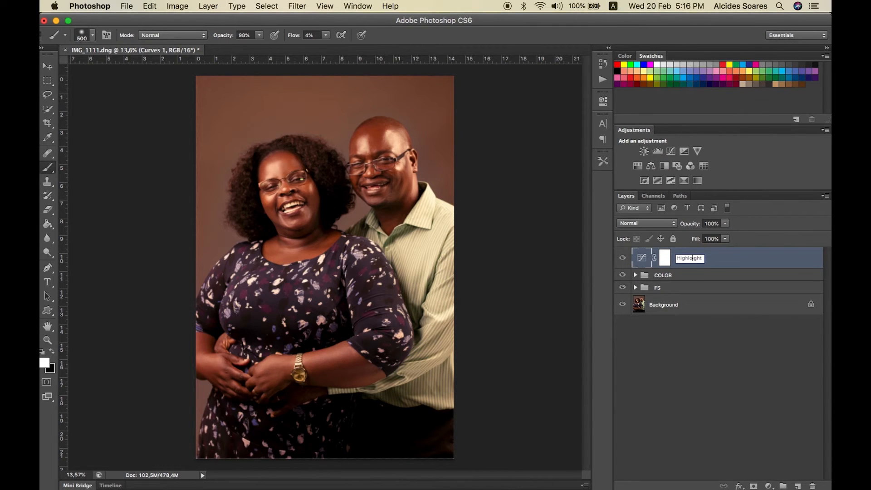
{"action": "key", "text": "Return"}
- Compare the portrait with the Highlight layer, the FS group, and all layers above the Background hidden and shown
{"action": "left_click", "coordinate": [622, 258]}
{"action": "left_click", "coordinate": [621, 258]}
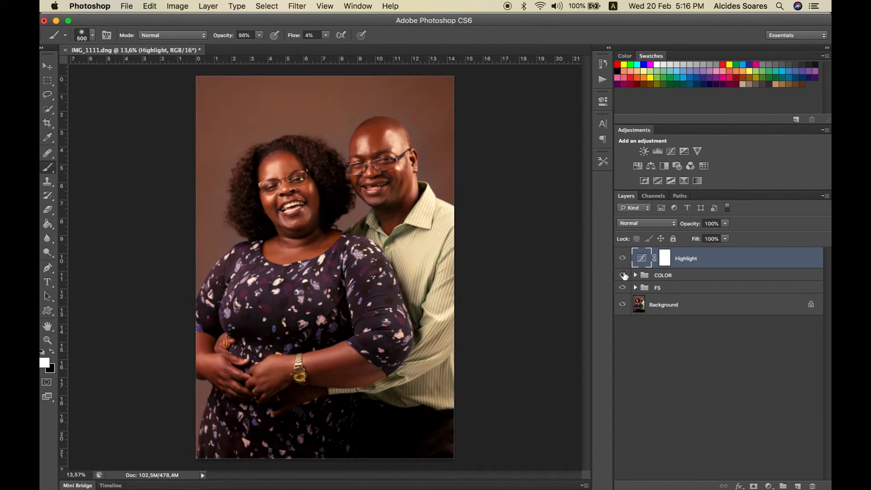
{"action": "left_click", "coordinate": [622, 288]}
{"action": "left_click", "coordinate": [622, 287]}
{"action": "left_click", "coordinate": [623, 306], "text": "alt"}
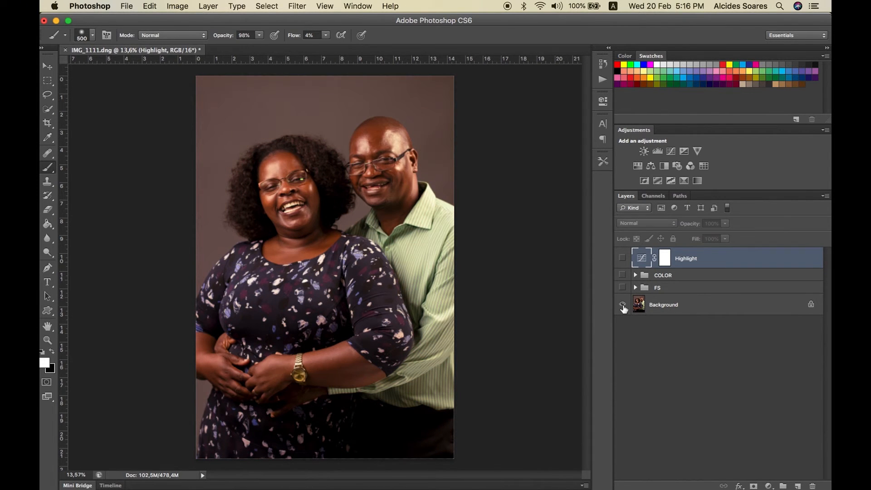
{"action": "left_click", "coordinate": [623, 306], "text": "alt"}
{"action": "left_click", "coordinate": [623, 307], "text": "alt"}
{"action": "left_click", "coordinate": [623, 306], "text": "alt"}
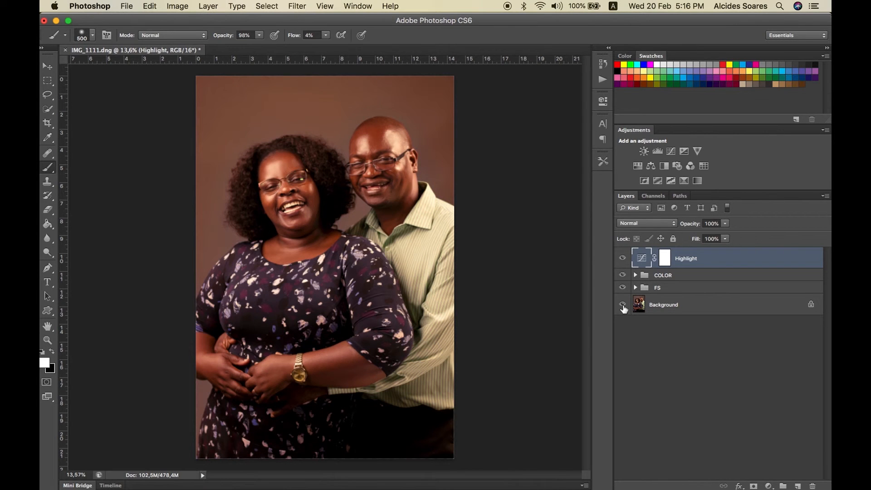
{"action": "left_click", "coordinate": [623, 307], "text": "alt"}
{"action": "left_click", "coordinate": [623, 306], "text": "alt"}
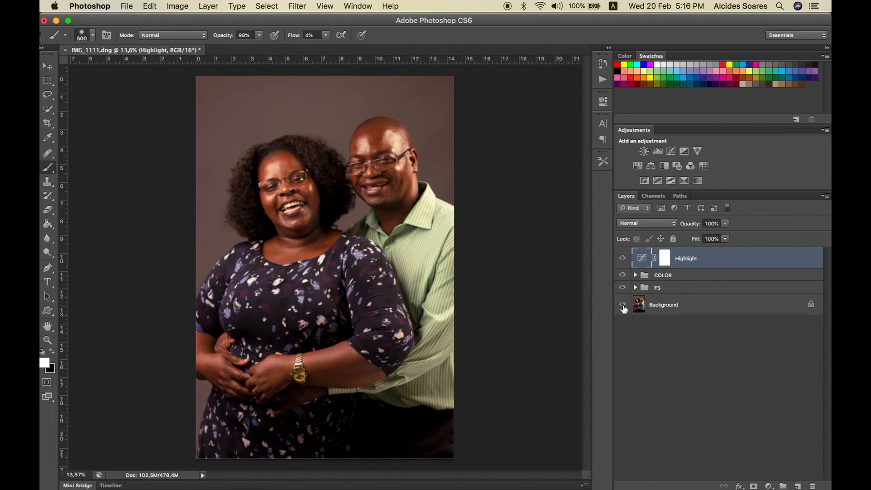
- Hide everything above the Background, then restore the FS group, the COLOR group and the Highlight layer one by one to review each stage
{"action": "left_click_drag", "start_coordinate": [624, 288], "coordinate": [622, 257]}
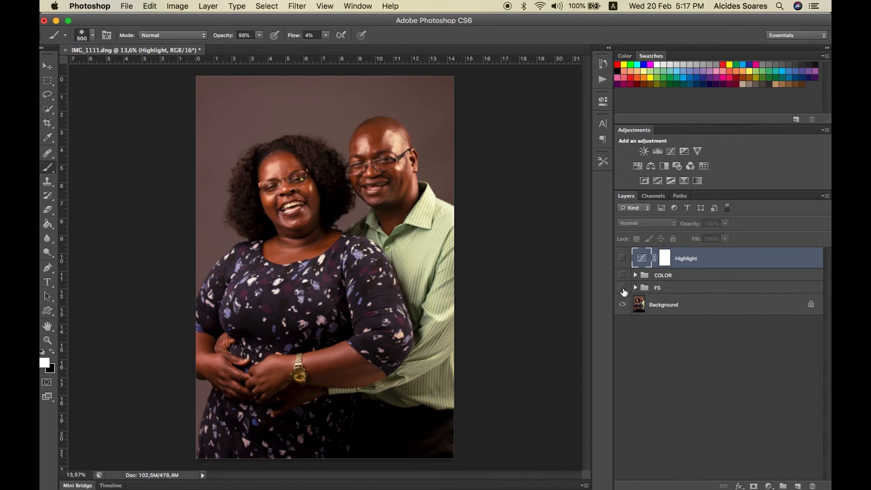
{"action": "left_click", "coordinate": [623, 288]}
{"action": "left_click", "coordinate": [622, 288]}
{"action": "left_click", "coordinate": [623, 276]}
{"action": "left_click", "coordinate": [621, 258]}
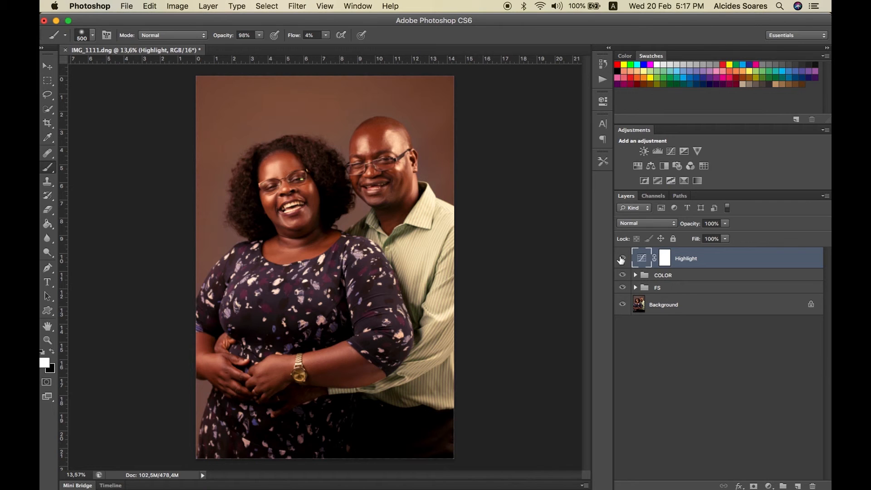